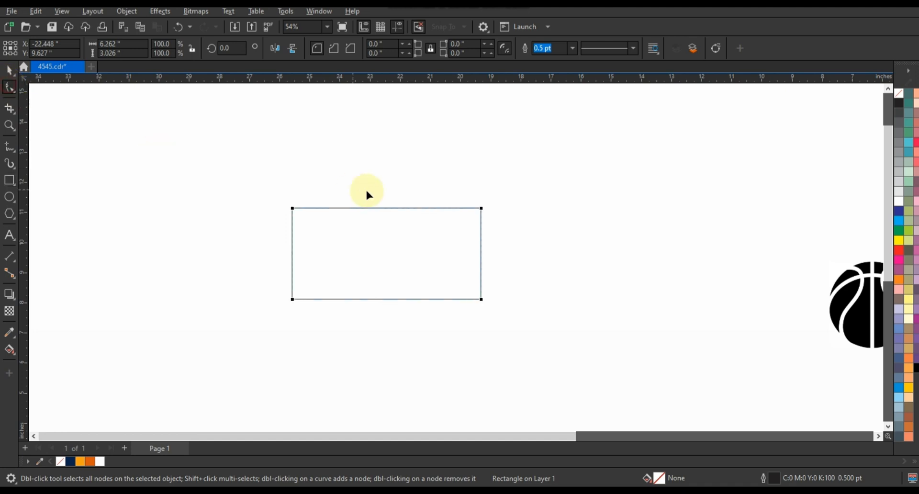
- Convert the rectangle to curves and move its lower-left corner node outward to the left by about 0.3 inches
{"action": "key", "text": "ctrl+q"}
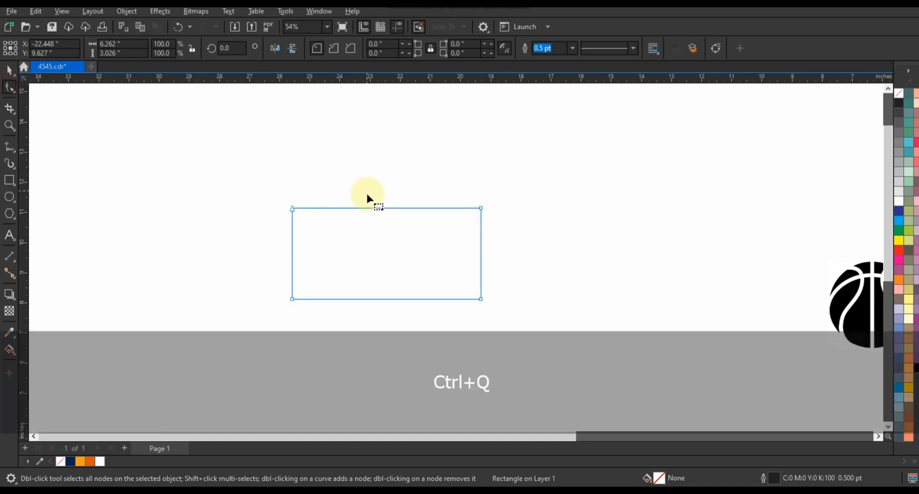
{"action": "left_click", "coordinate": [293, 299]}
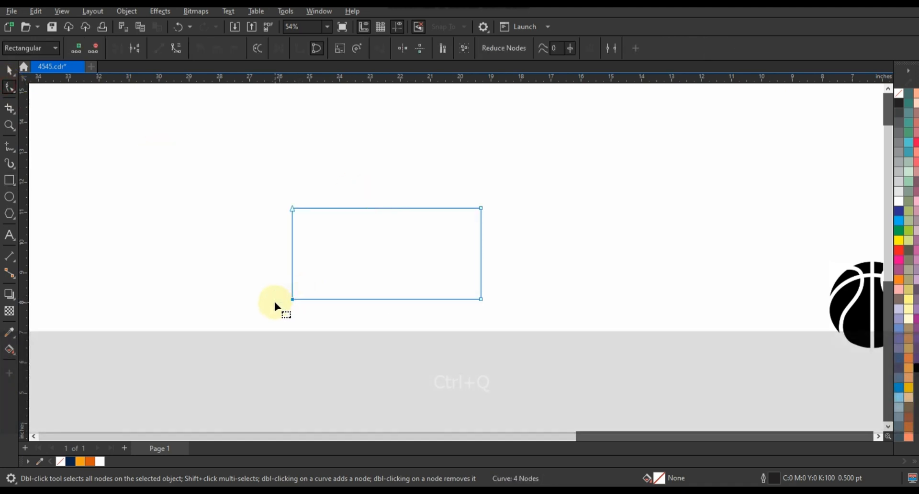
{"action": "key", "text": "Left"}
{"action": "key", "text": "Left"}
{"action": "key", "text": "Left"}
{"action": "key", "text": "Left"}
{"action": "key", "text": "Left"}
{"action": "key", "text": "Left"}
{"action": "key", "text": "Left"}
{"action": "key", "text": "Left"}
{"action": "key", "text": "Left"}
{"action": "key", "text": "Left"}
{"action": "key", "text": "Left"}
{"action": "key", "text": "Left"}
{"action": "key", "text": "Left"}
{"action": "key", "text": "Left"}
{"action": "key", "text": "Left"}
{"action": "key", "text": "Left"}
{"action": "key", "text": "Left"}
{"action": "key", "text": "Left"}
{"action": "key", "text": "Left"}
{"action": "key", "text": "Left"}
{"action": "key", "text": "Left"}
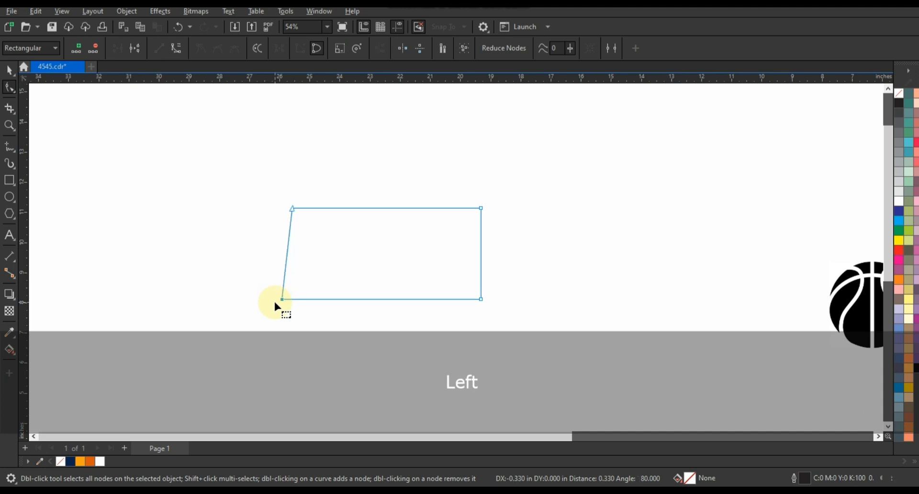
{"action": "key", "text": "Left"}
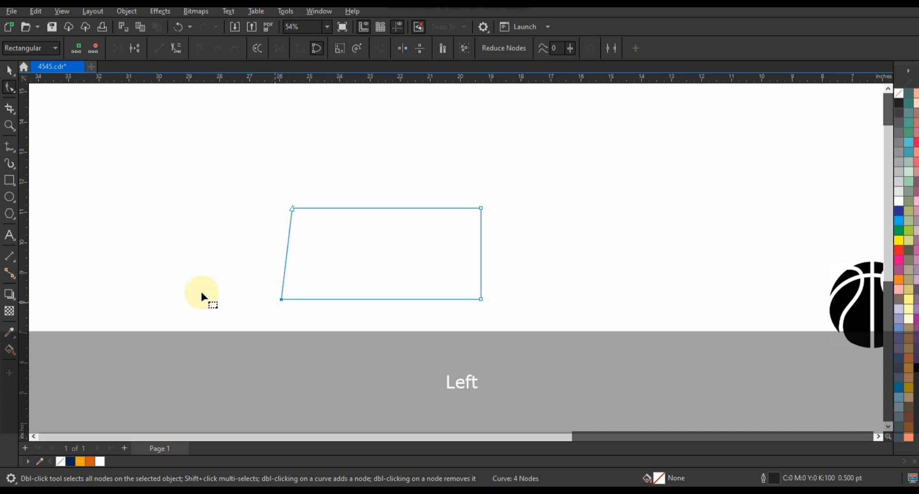
- Mirror a copy of the shape horizontally so it overlaps the original, and weld both into one trapezoid about 8.38 inches wide
{"action": "left_click", "coordinate": [10, 70]}
{"action": "left_click_drag", "start_coordinate": [276, 253], "coordinate": [423, 260]}
{"action": "left_click", "coordinate": [317, 259], "text": "shift"}
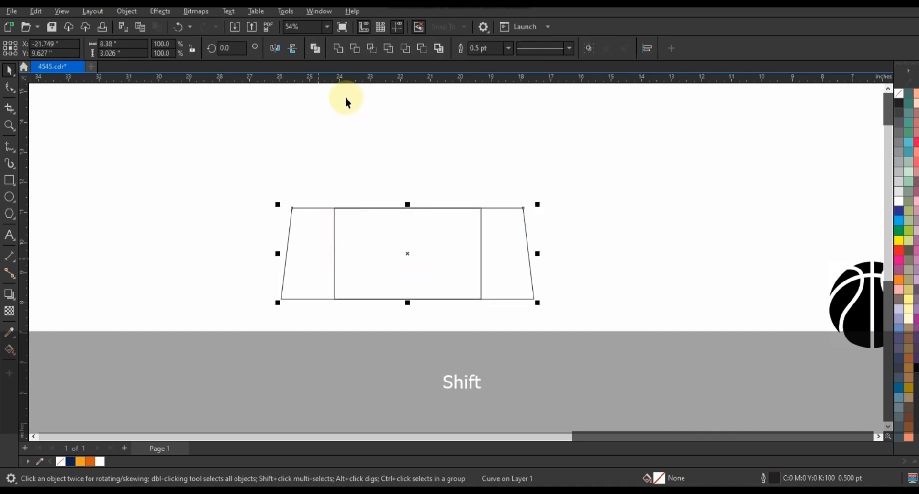
{"action": "left_click", "coordinate": [338, 48]}
- Delete the four extra nodes between the corners on the trapezoid's upper and lower edges
{"action": "left_click", "coordinate": [10, 88]}
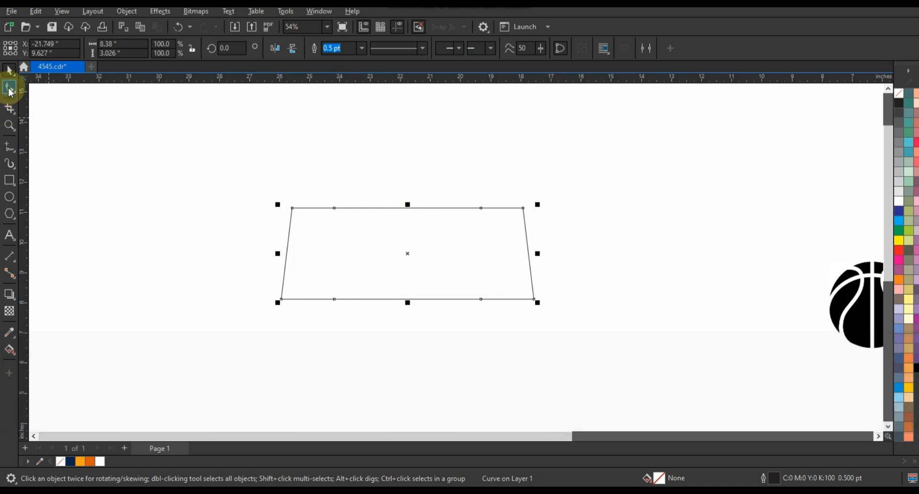
{"action": "left_click_drag", "start_coordinate": [327, 183], "coordinate": [333, 192]}
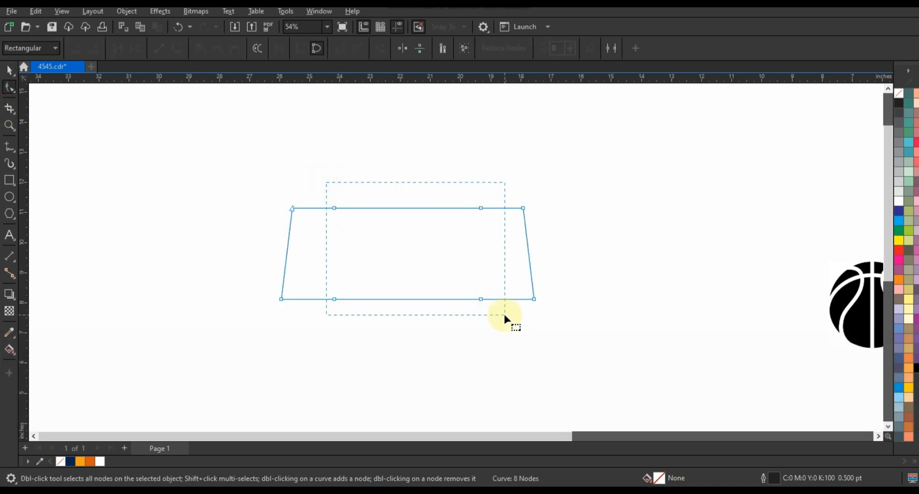
{"action": "key", "text": "Delete"}
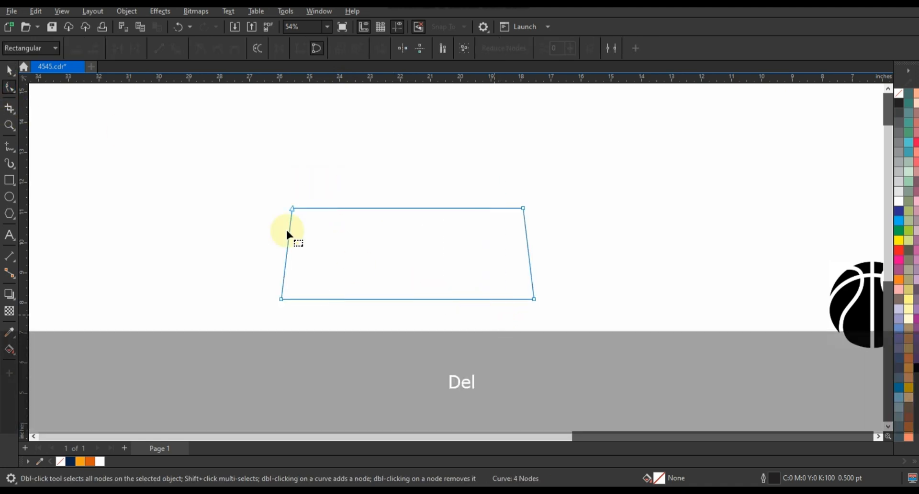
- Convert the trapezoid's segments to curves and bend its bottom edge upward into a symmetrical arch
{"action": "left_click_drag", "start_coordinate": [252, 194], "coordinate": [561, 331]}
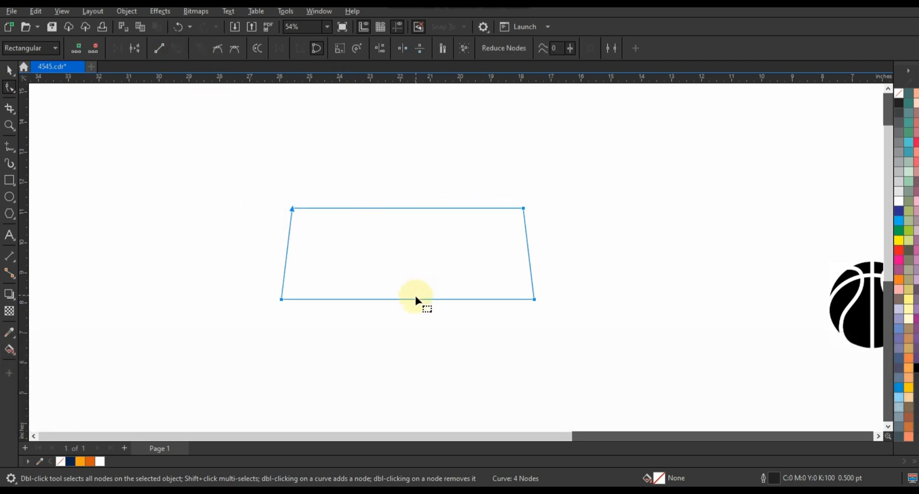
{"action": "left_click_drag", "start_coordinate": [412, 299], "coordinate": [407, 264]}
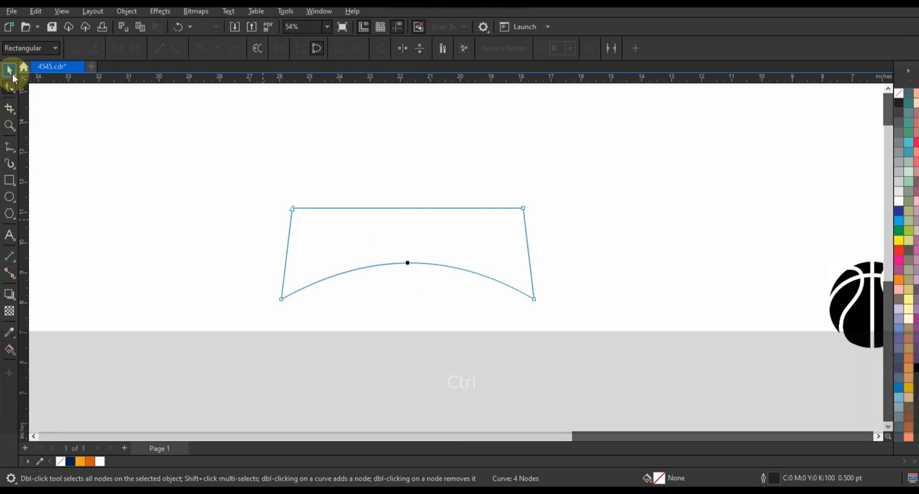
- Fill the arched banner shape with dark gray
{"action": "left_click", "coordinate": [9, 70]}
{"action": "left_click", "coordinate": [227, 290]}
{"action": "left_click", "coordinate": [417, 240]}
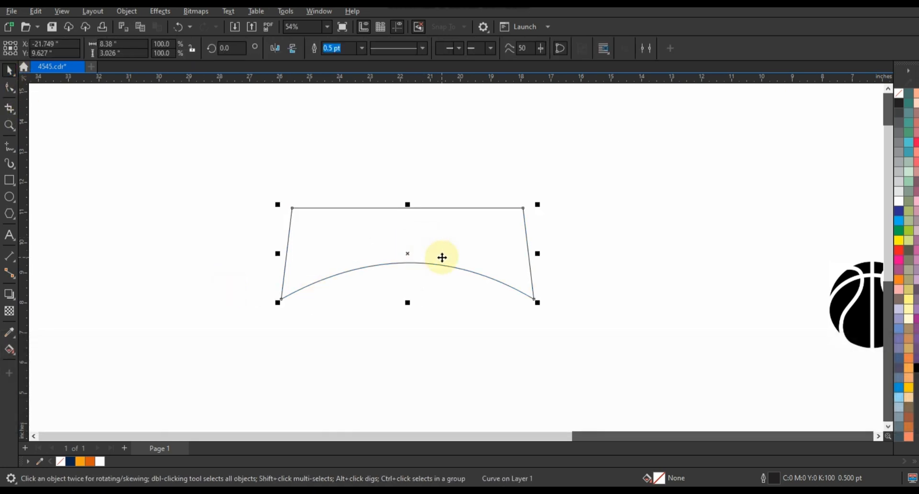
{"action": "left_click", "coordinate": [899, 210]}
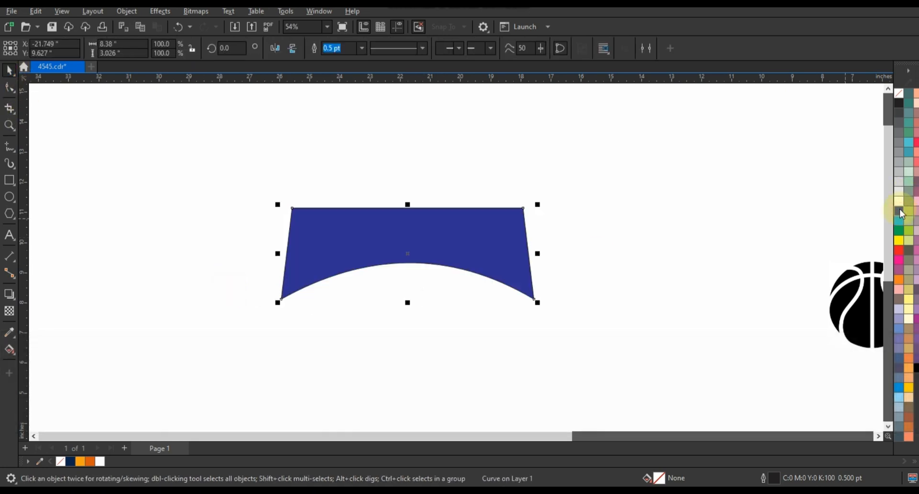
{"action": "left_click", "coordinate": [899, 123]}
{"action": "left_click", "coordinate": [656, 229]}
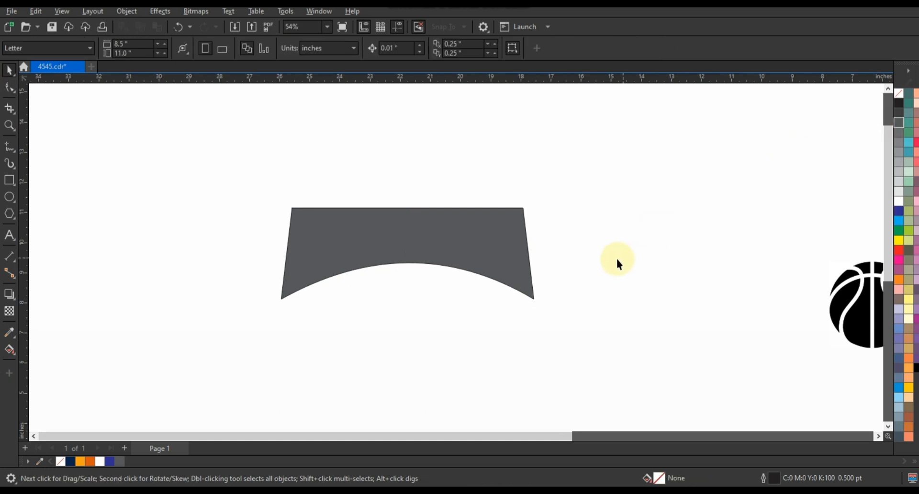
- Draw a square of about 1.59 inches to the left of the banner and fill it with 50% black
{"action": "left_click", "coordinate": [9, 182]}
{"action": "left_click_drag", "start_coordinate": [138, 188], "coordinate": [186, 235]}
{"action": "left_click", "coordinate": [9, 70]}
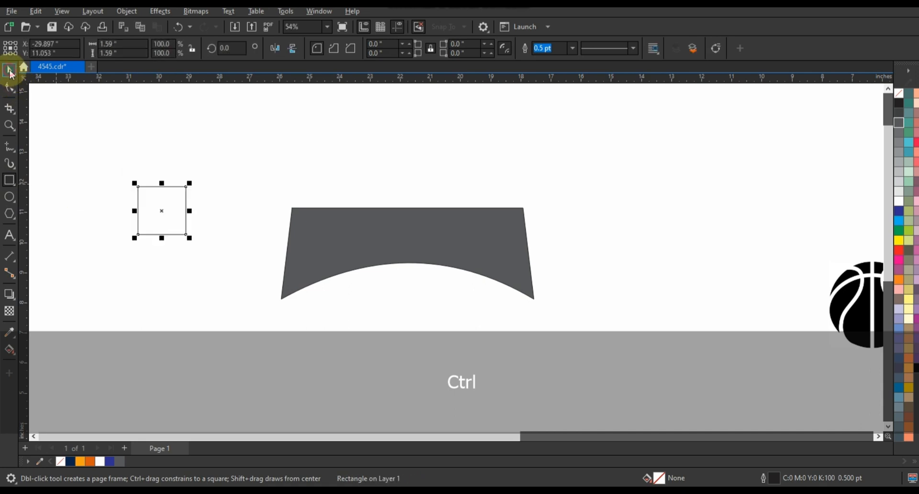
{"action": "left_click", "coordinate": [899, 153]}
- Place the gray square at the banner's lower-left corner, skewed downward to the right, and send it to the back
{"action": "left_click_drag", "start_coordinate": [154, 224], "coordinate": [278, 274]}
{"action": "key", "text": "shift"}
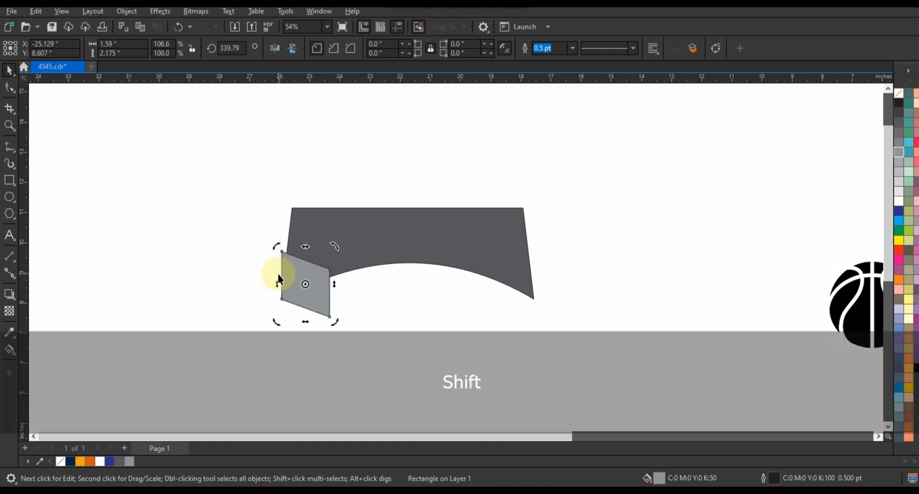
{"action": "key", "text": "shift+Page_Down"}
{"action": "left_click", "coordinate": [279, 299]}
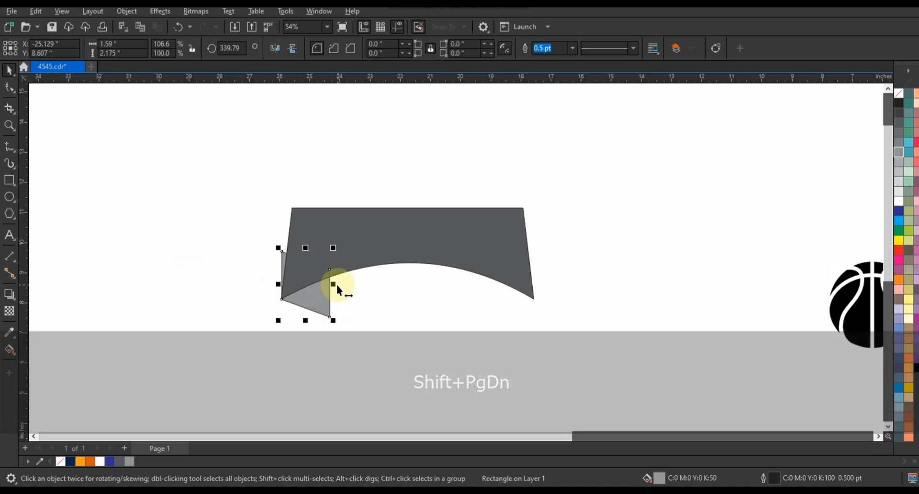
- Narrow the gray fold slightly and weld it with a mirrored copy placed at the banner's right end
{"action": "left_click_drag", "start_coordinate": [336, 283], "coordinate": [513, 298]}
{"action": "left_click", "coordinate": [323, 299], "text": "shift"}
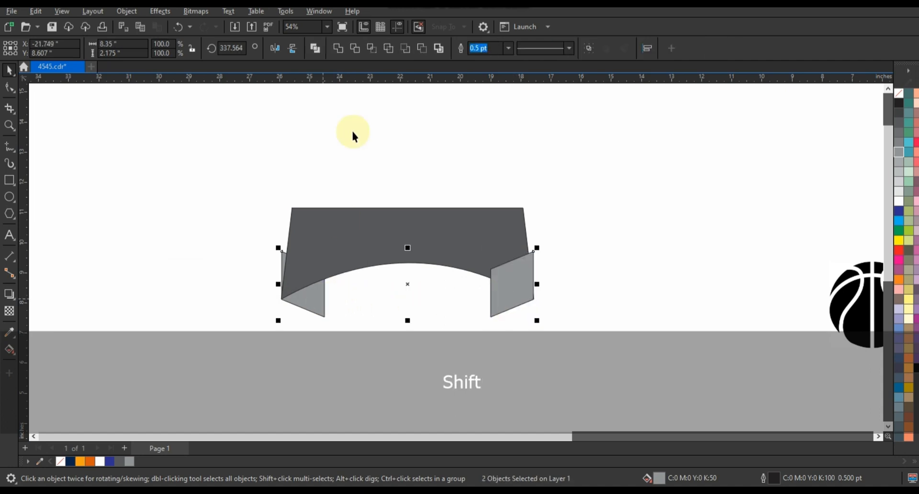
{"action": "left_click", "coordinate": [337, 48]}
- Center the welded gray folds horizontally with the dark banner
{"action": "left_click", "coordinate": [402, 211]}
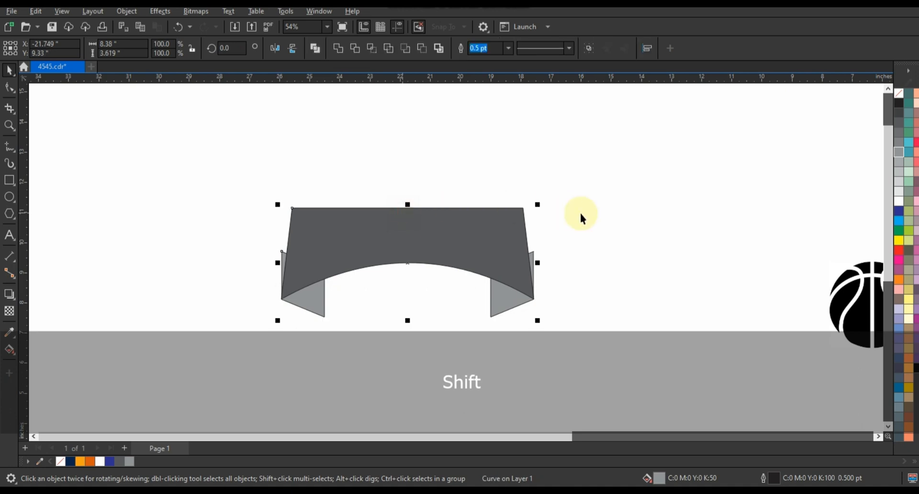
{"action": "key", "text": "c"}
{"action": "left_click", "coordinate": [592, 217]}
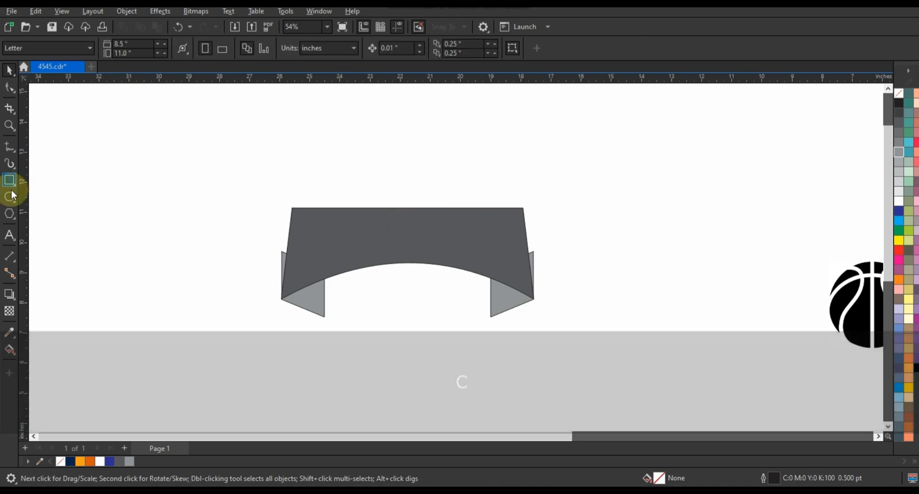
- Draw an ellipse about 5.5 by 4.06 inches and add a slightly lower copy enlarged to about 6.5 by 4.2 inches
{"action": "left_click", "coordinate": [10, 196]}
{"action": "left_click_drag", "start_coordinate": [93, 157], "coordinate": [260, 282]}
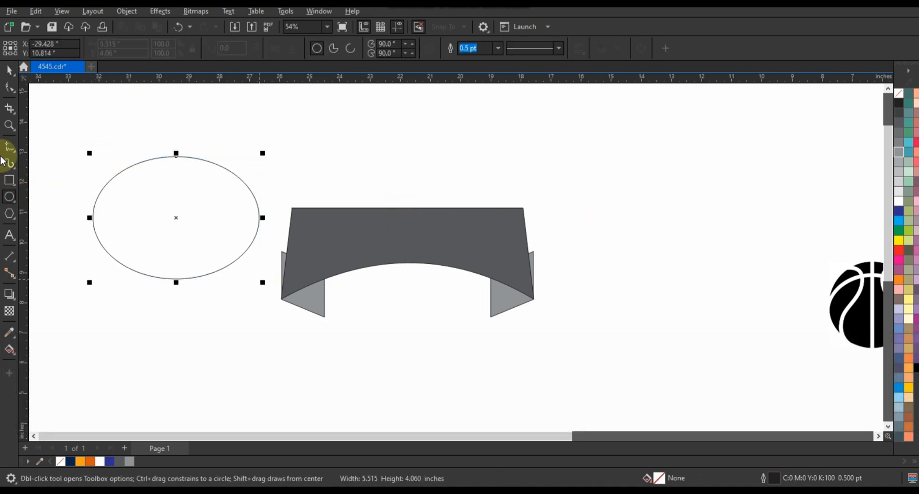
{"action": "left_click", "coordinate": [10, 69]}
{"action": "left_click_drag", "start_coordinate": [263, 224], "coordinate": [278, 222]}
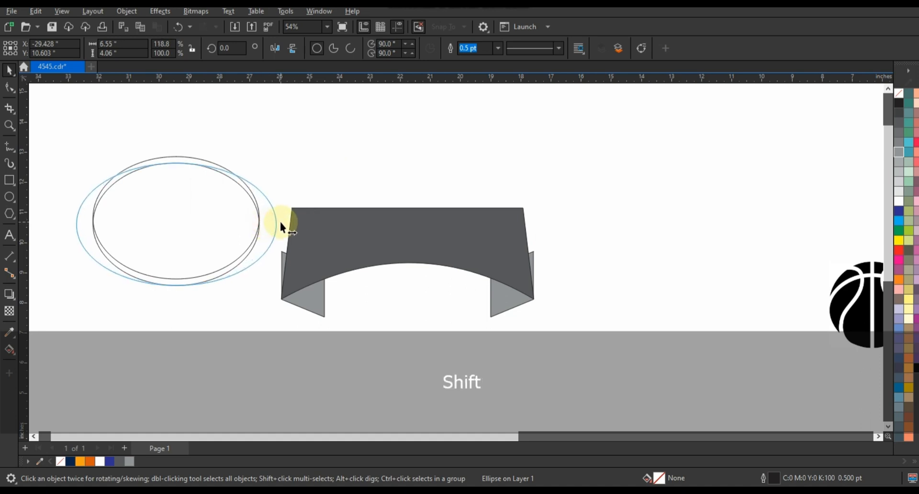
{"action": "left_click_drag", "start_coordinate": [175, 158], "coordinate": [174, 154]}
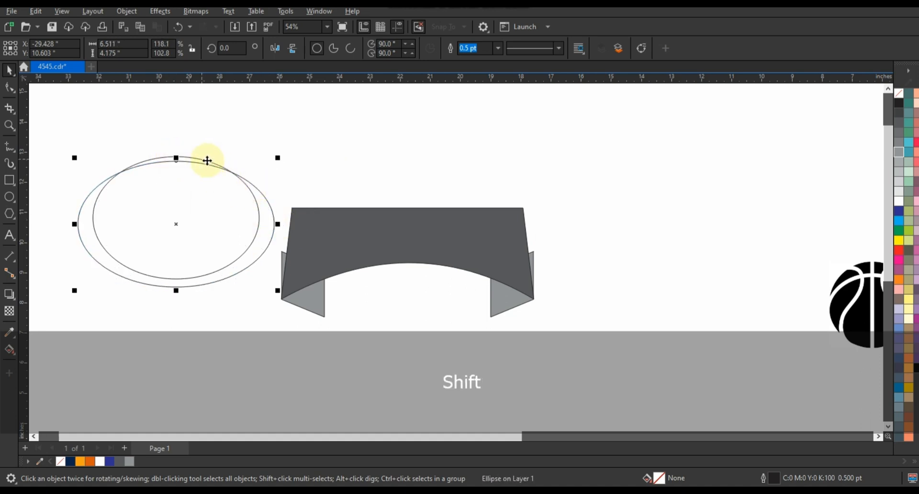
- Center the two ellipses horizontally, trim the smaller with the larger, and delete the larger one to leave a thin crescent
{"action": "left_click", "coordinate": [206, 166], "text": "shift"}
{"action": "key", "text": "c"}
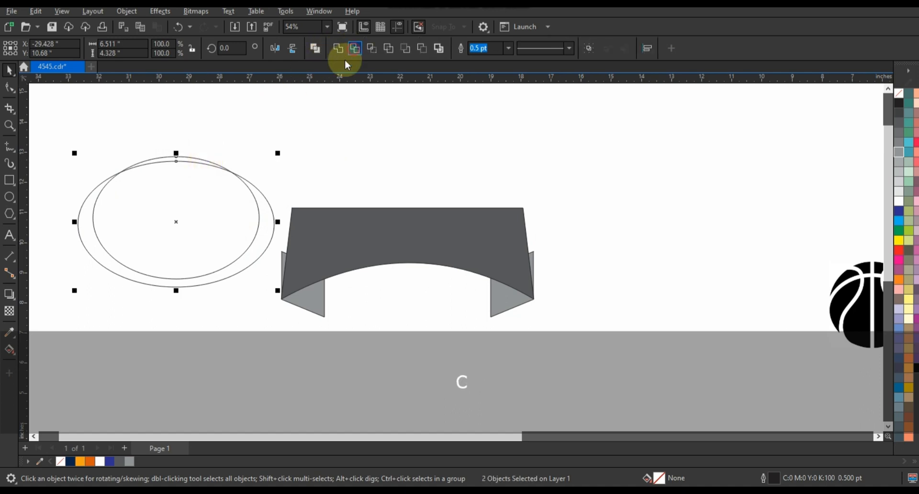
{"action": "left_click", "coordinate": [353, 49]}
{"action": "left_click", "coordinate": [195, 160]}
{"action": "key", "text": "Delete"}
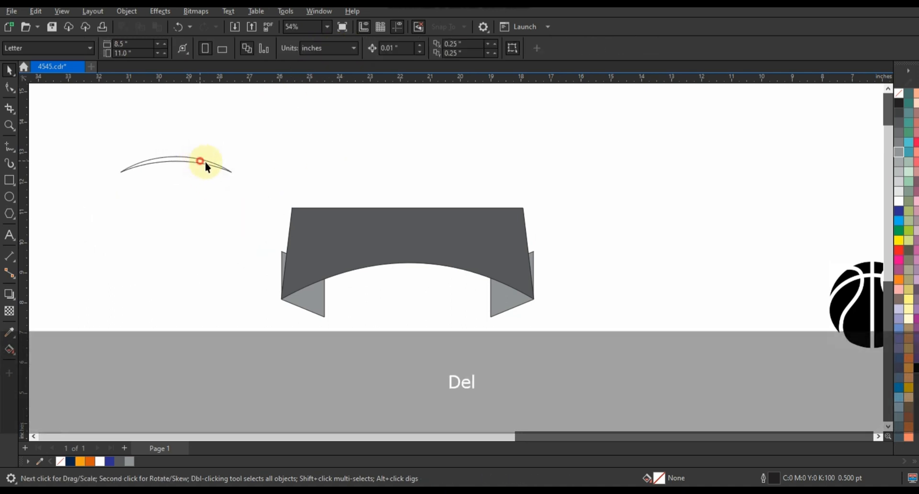
- Enlarge the crescent to about 6.9 by 0.86 inches and position it centered just beneath the banner's arch
{"action": "left_click_drag", "start_coordinate": [206, 163], "coordinate": [518, 283]}
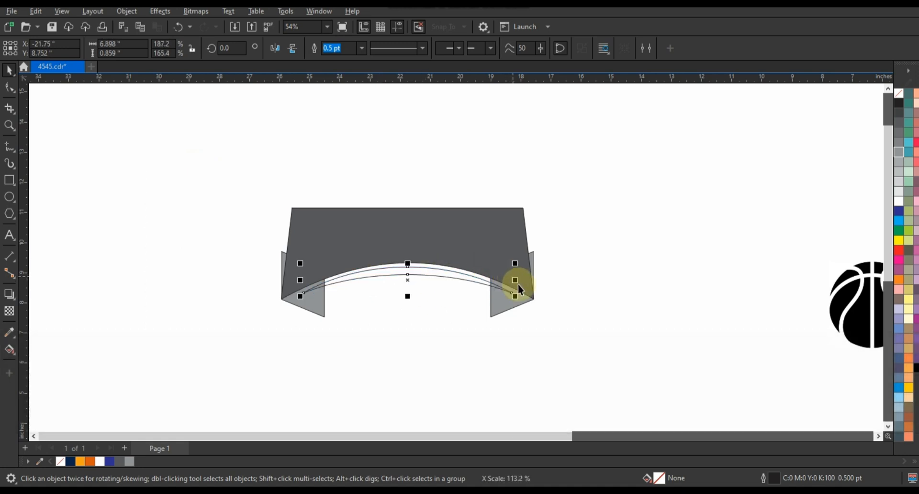
{"action": "left_click", "coordinate": [526, 323], "text": "shift"}
{"action": "key", "text": "c"}
{"action": "left_click", "coordinate": [417, 272]}
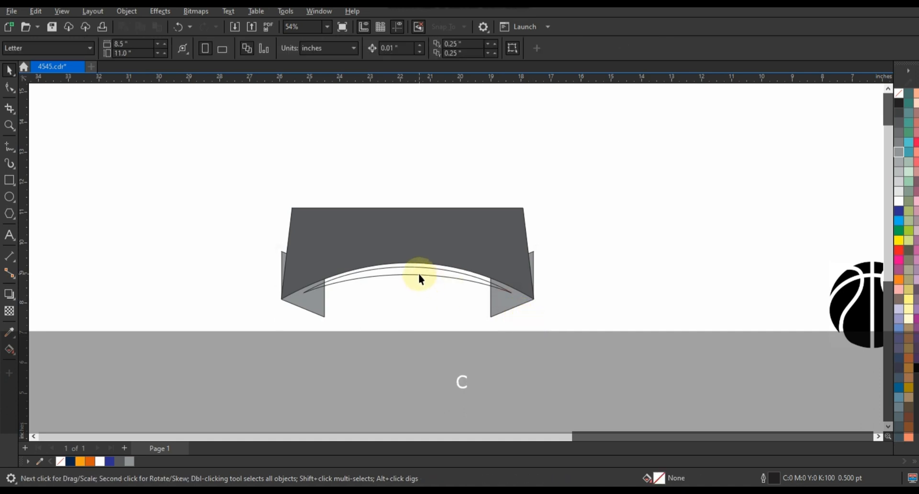
{"action": "key", "text": "Up"}
{"action": "key", "text": "Up"}
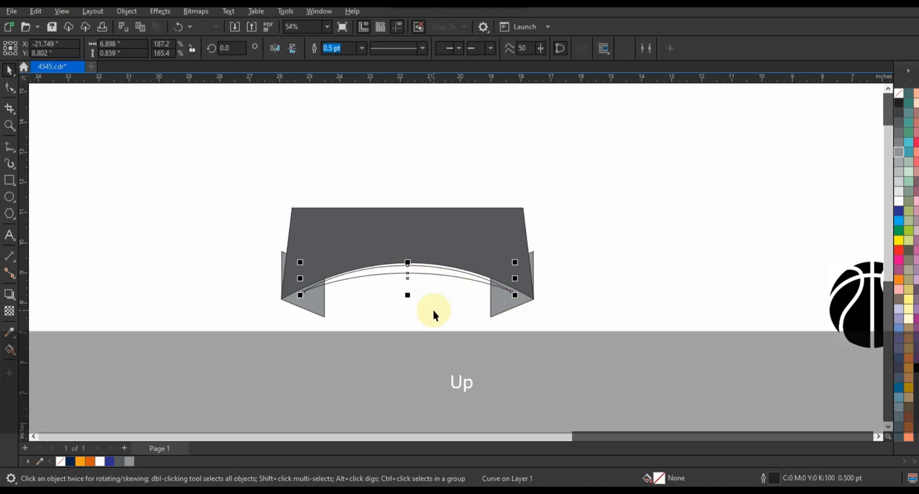
- Trim the gray folds with the crescent
{"action": "left_click", "coordinate": [493, 303], "text": "shift"}
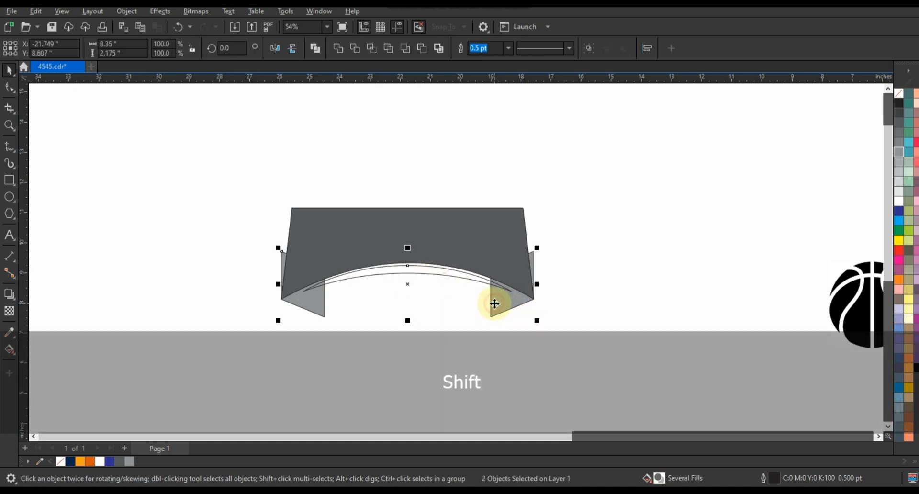
{"action": "left_click", "coordinate": [359, 50]}
{"action": "left_click", "coordinate": [369, 114]}
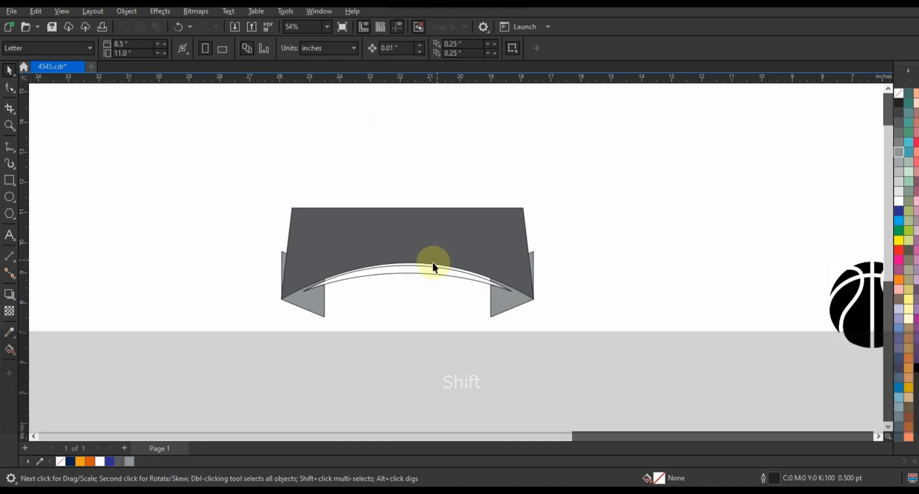
- Fill the crescent beneath the arch with a medium gray
{"action": "left_click", "coordinate": [429, 272]}
{"action": "left_click", "coordinate": [902, 136]}
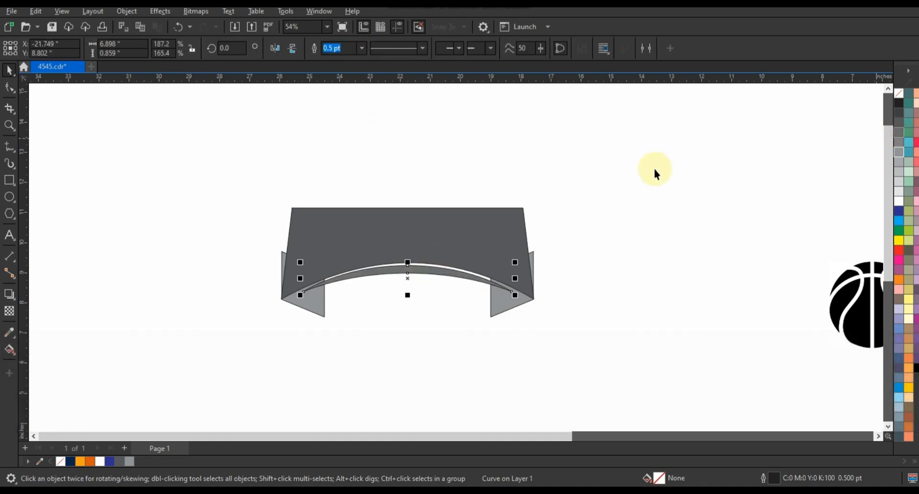
{"action": "left_click", "coordinate": [628, 205]}
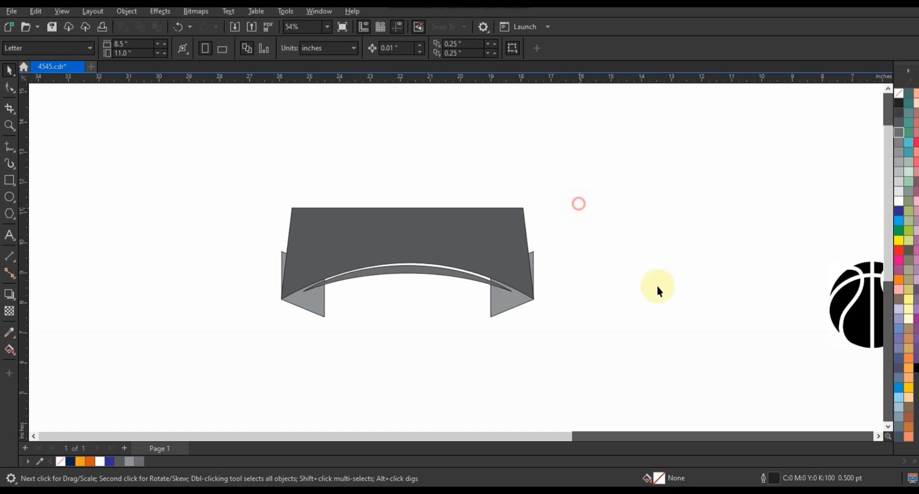
- Move the basketball bitmap next to the banner and vectorize it with an outline trace using the Low Quality Image preset
{"action": "left_click_drag", "start_coordinate": [841, 307], "coordinate": [621, 296]}
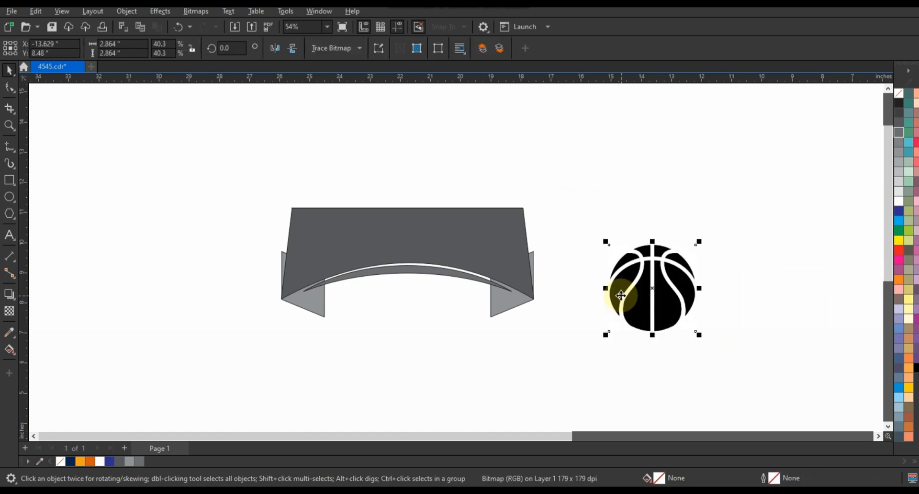
{"action": "right_click", "coordinate": [621, 295]}
{"action": "mouse_move", "coordinate": [663, 195]}
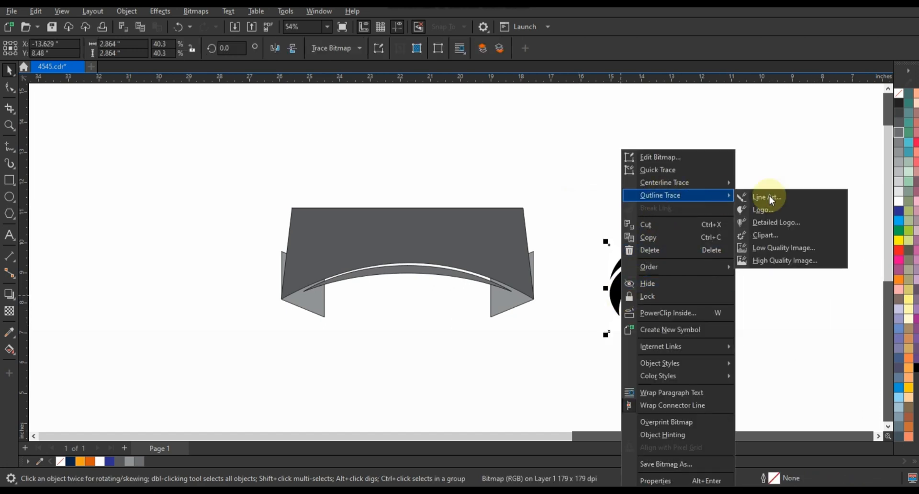
{"action": "left_click", "coordinate": [777, 251]}
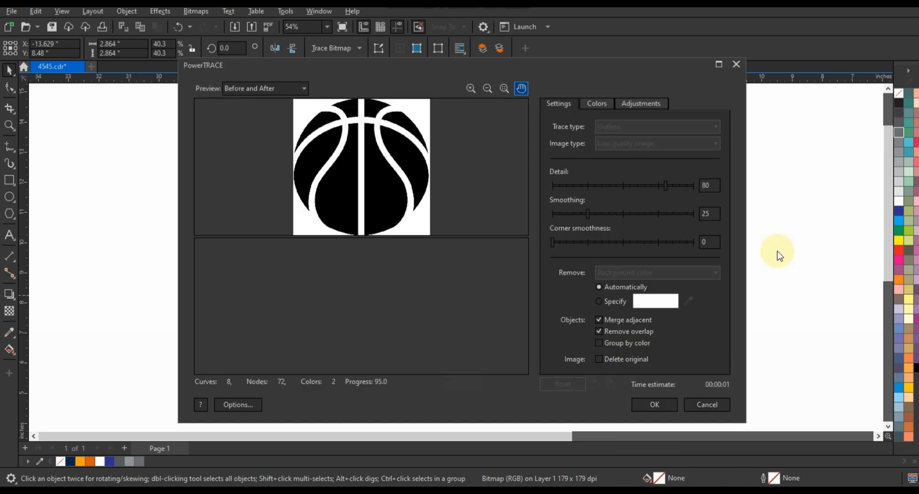
{"action": "left_click", "coordinate": [654, 401]}
- Move the traced basketball from the original bitmap to beneath the banner's arch
{"action": "left_click", "coordinate": [543, 351]}
{"action": "mouse_move", "coordinate": [666, 303]}
{"action": "left_mouse_down"}
{"action": "mouse_move", "coordinate": [475, 364]}
{"action": "mouse_move", "coordinate": [428, 365]}
{"action": "left_mouse_up"}
{"action": "left_click", "coordinate": [11, 126]}
{"action": "right_click", "coordinate": [236, 148]}
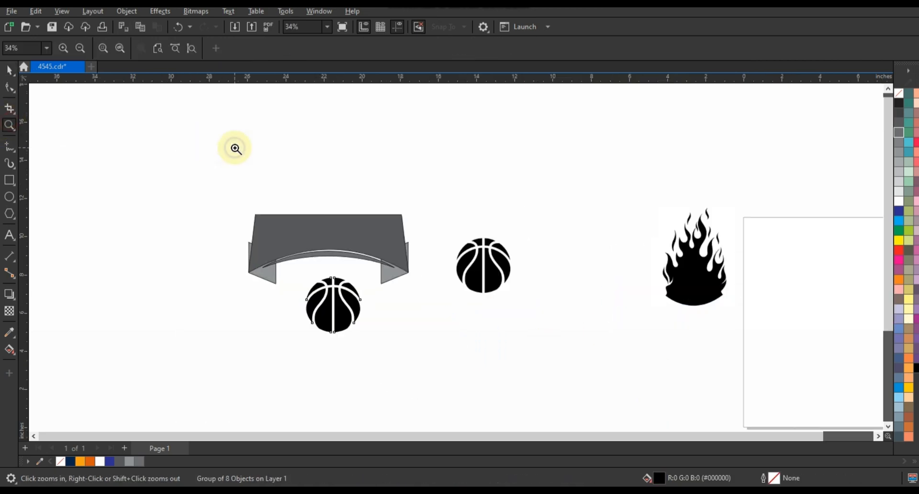
- Move the basketball bitmap aside and the flame bitmap nearer the banner, and outline-trace the flames using the Low Quality Image preset
{"action": "left_click_drag", "start_coordinate": [499, 263], "coordinate": [687, 172]}
{"action": "left_click_drag", "start_coordinate": [684, 269], "coordinate": [553, 283]}
{"action": "right_click", "coordinate": [550, 281]}
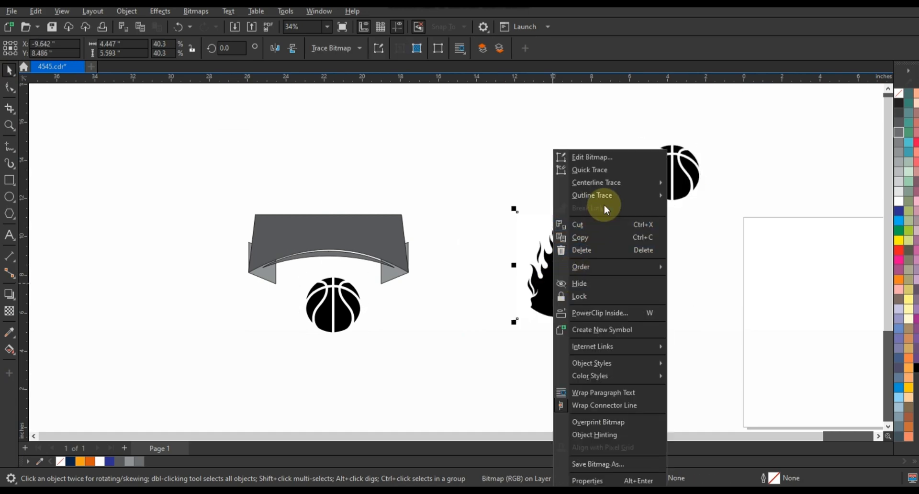
{"action": "mouse_move", "coordinate": [609, 197]}
{"action": "left_click", "coordinate": [716, 247]}
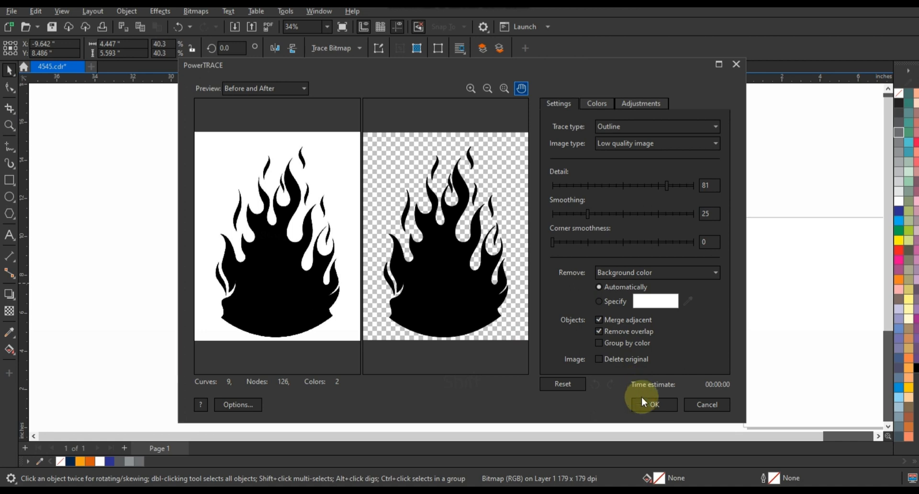
{"action": "left_click", "coordinate": [642, 401]}
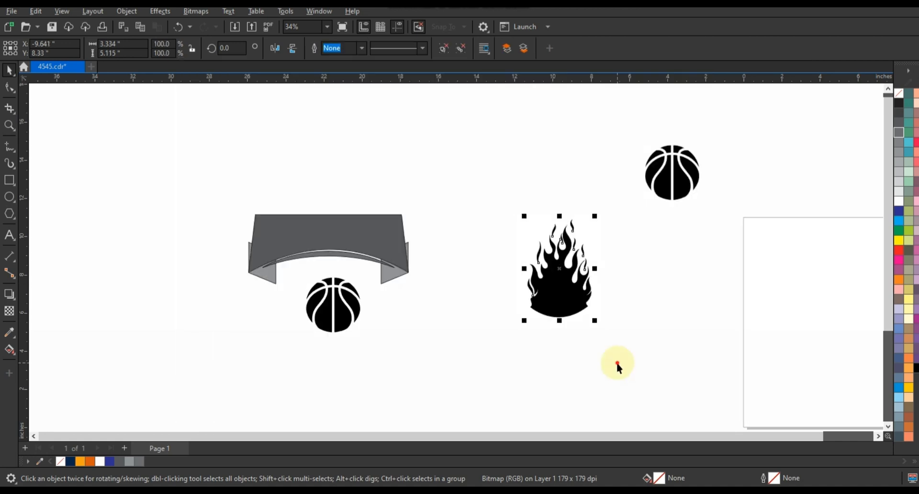
- Move the traced flames off the original flame bitmap and delete that bitmap
{"action": "left_click_drag", "start_coordinate": [559, 317], "coordinate": [474, 316]}
{"action": "left_click_drag", "start_coordinate": [498, 199], "coordinate": [642, 365]}
{"action": "key", "text": "Delete"}
- Move the traced basketball onto the base of the flames and enlarge it to about 117.6%
{"action": "left_click_drag", "start_coordinate": [357, 302], "coordinate": [492, 341]}
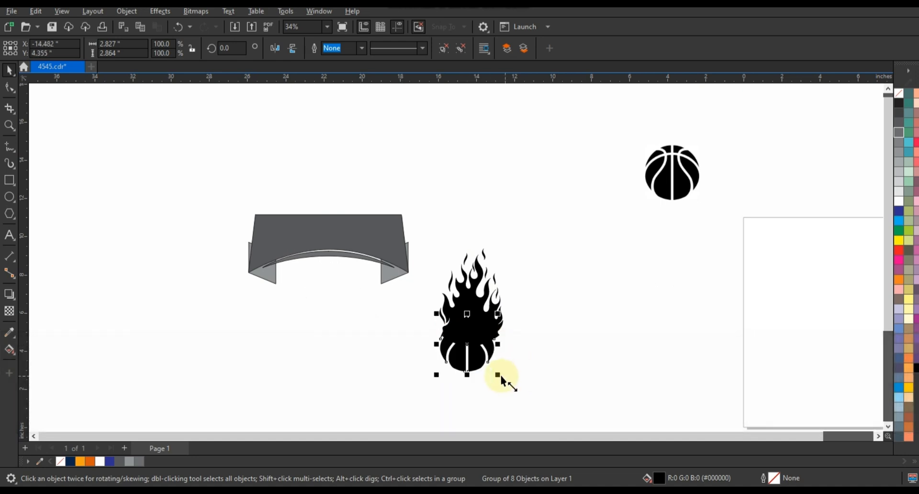
{"action": "left_click_drag", "start_coordinate": [501, 378], "coordinate": [512, 385]}
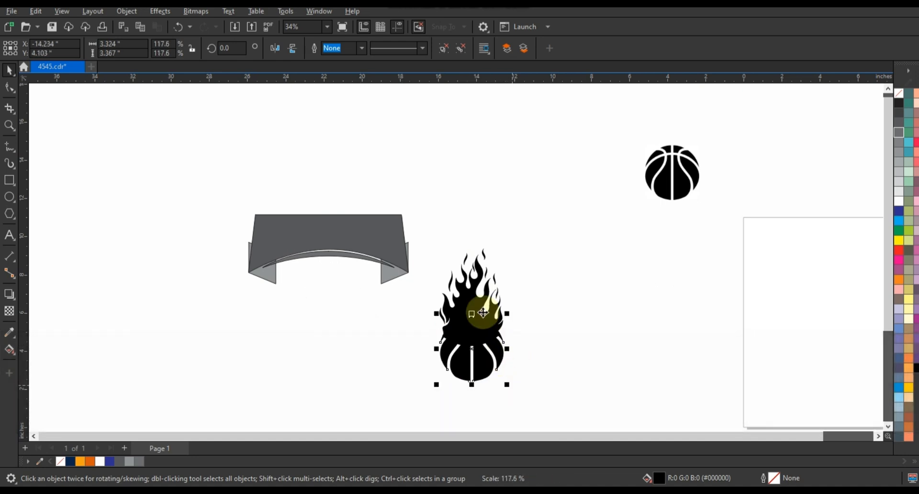
- Center the basketball and flames on a common vertical axis and give both a light gray 20% black outline
{"action": "left_click", "coordinate": [476, 289], "text": "shift"}
{"action": "key", "text": "c"}
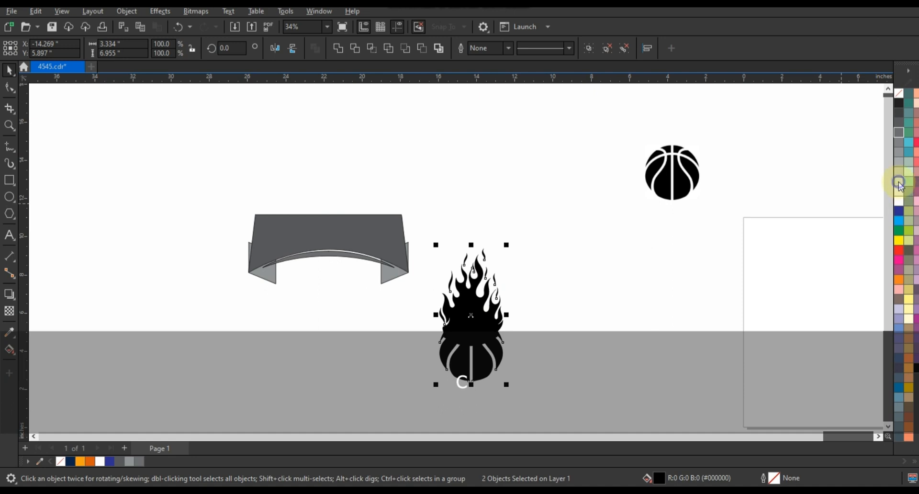
{"action": "right_click", "coordinate": [899, 183]}
{"action": "left_click", "coordinate": [888, 191]}
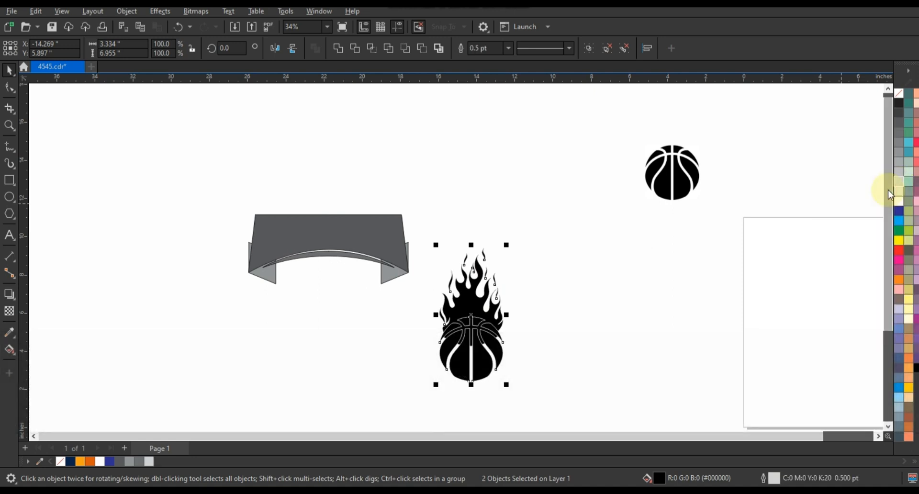
- Tilt the basketball and flames by about 33 degrees and place them enlarged behind the banner
{"action": "left_click", "coordinate": [475, 349]}
{"action": "left_click_drag", "start_coordinate": [510, 387], "coordinate": [534, 354]}
{"action": "left_click_drag", "start_coordinate": [502, 365], "coordinate": [377, 322]}
{"action": "left_click", "coordinate": [441, 319]}
{"action": "left_click", "coordinate": [297, 207]}
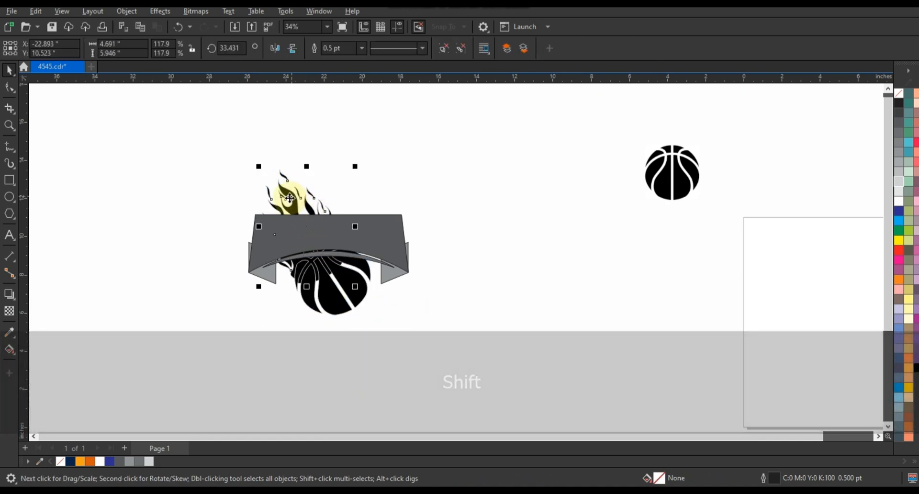
{"action": "left_click_drag", "start_coordinate": [257, 168], "coordinate": [246, 144]}
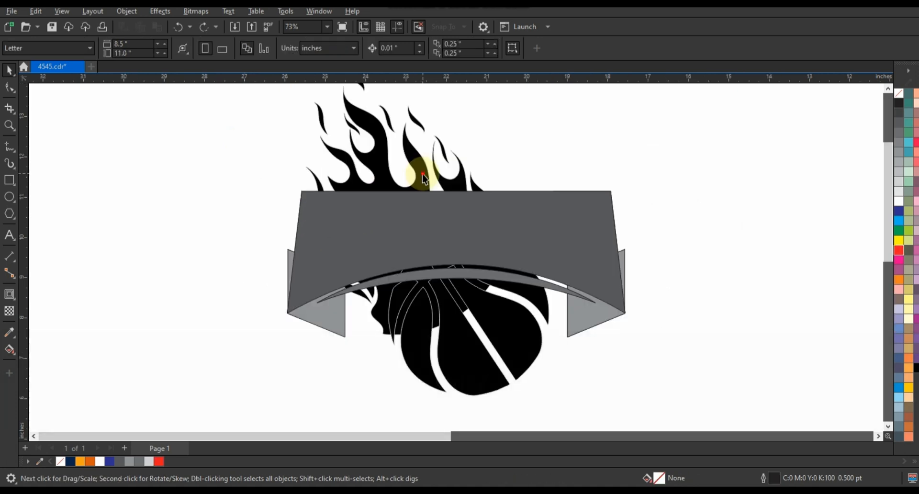
- Fill the flames with orange, C0 M60 Y100 K0
{"action": "left_click", "coordinate": [423, 174]}
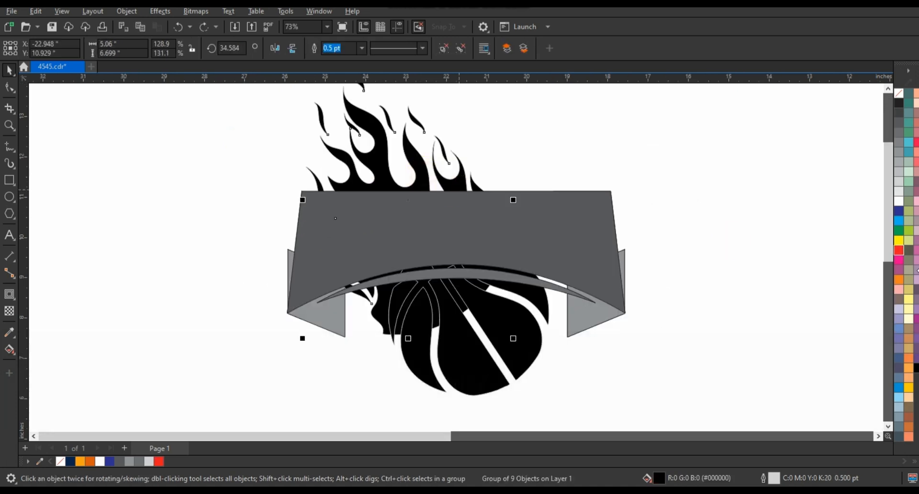
{"action": "left_click", "coordinate": [899, 281]}
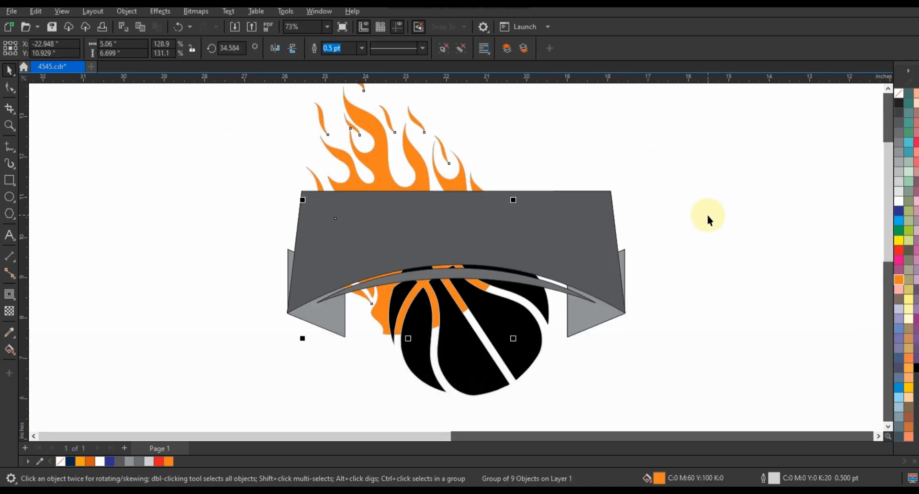
{"action": "left_click", "coordinate": [707, 214]}
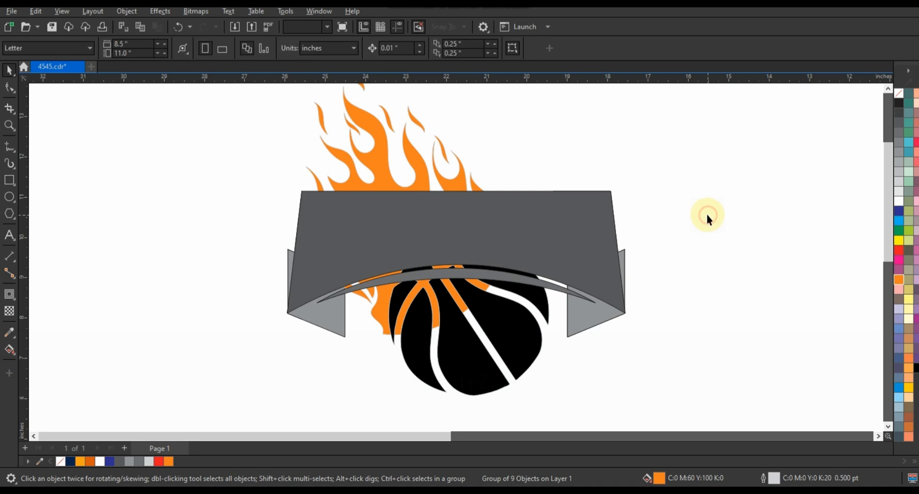
- Draw a circle about 3.19 inches in diameter beside the banner and fill it with orange
{"action": "left_click", "coordinate": [492, 318]}
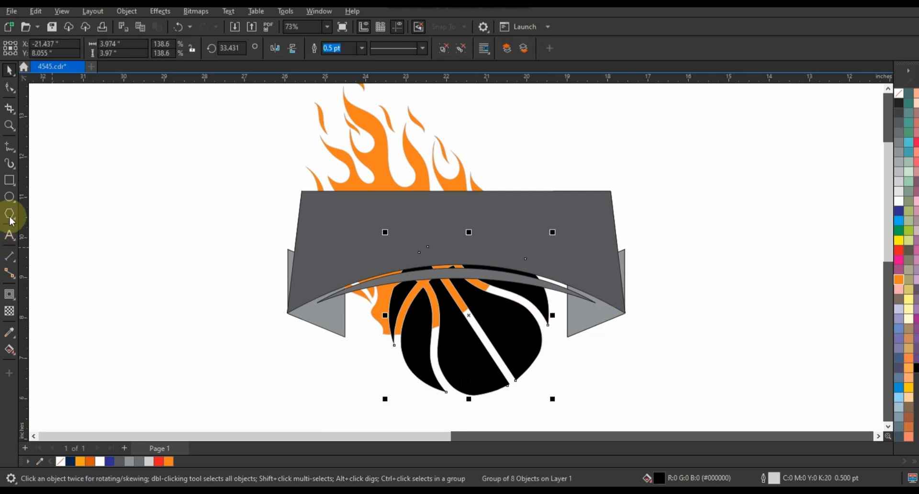
{"action": "left_click", "coordinate": [9, 197]}
{"action": "left_click_drag", "start_coordinate": [50, 172], "coordinate": [127, 301]}
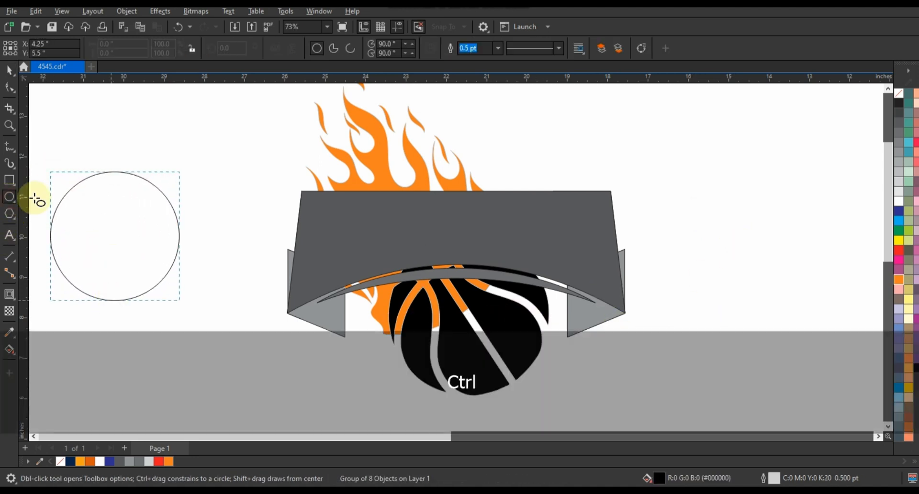
{"action": "left_click", "coordinate": [9, 69]}
{"action": "left_click", "coordinate": [899, 280]}
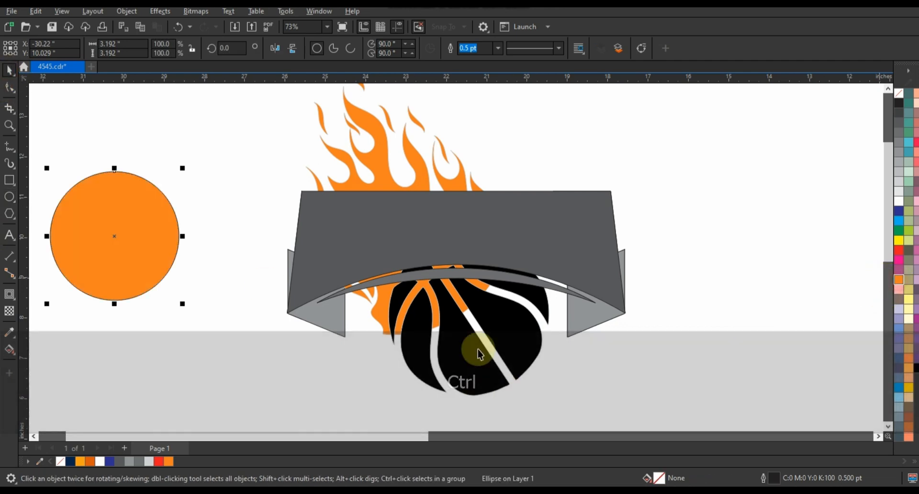
- Center the orange circle horizontally and vertically on the basketball
{"action": "left_click", "coordinate": [498, 324], "text": "shift"}
{"action": "key", "text": "c"}
{"action": "key", "text": "e"}
{"action": "key", "text": "Escape"}
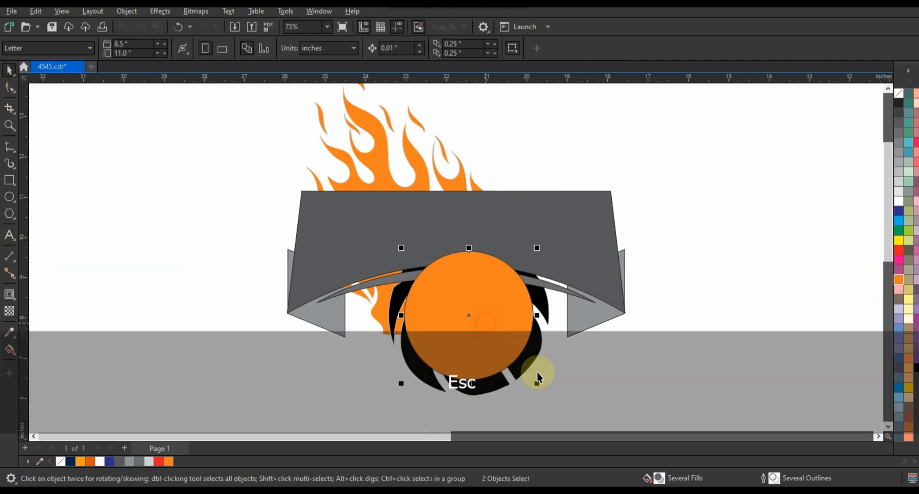
- Enlarge the circle to about 4.18 inches in diameter and send it behind the basketball panels
{"action": "left_click_drag", "start_coordinate": [538, 379], "coordinate": [558, 419]}
{"action": "key", "text": "ctrl+Page_Down"}
{"action": "key", "text": "ctrl+Page_Down"}
{"action": "key", "text": "ctrl+Page_Down"}
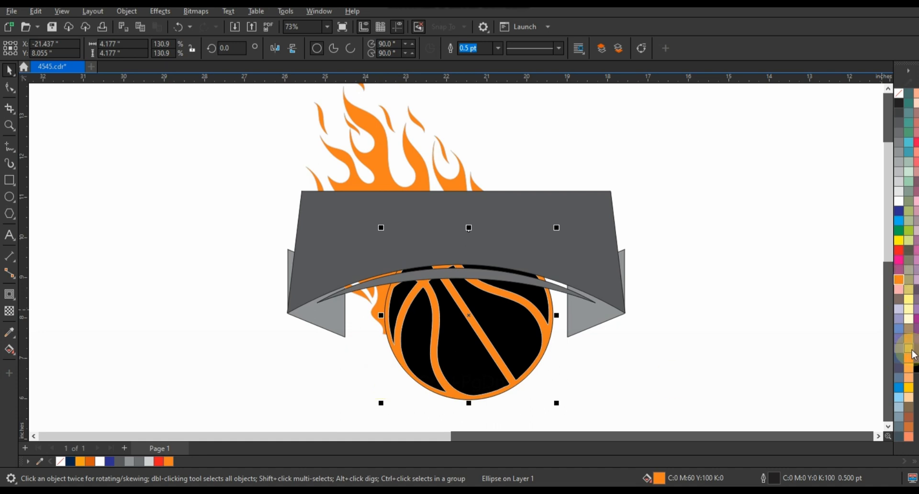
- Fill the backing circle with black and the basketball panels with the light orange #FFA016
{"action": "left_click", "coordinate": [915, 369]}
{"action": "left_click", "coordinate": [670, 353]}
{"action": "left_click", "coordinate": [520, 333]}
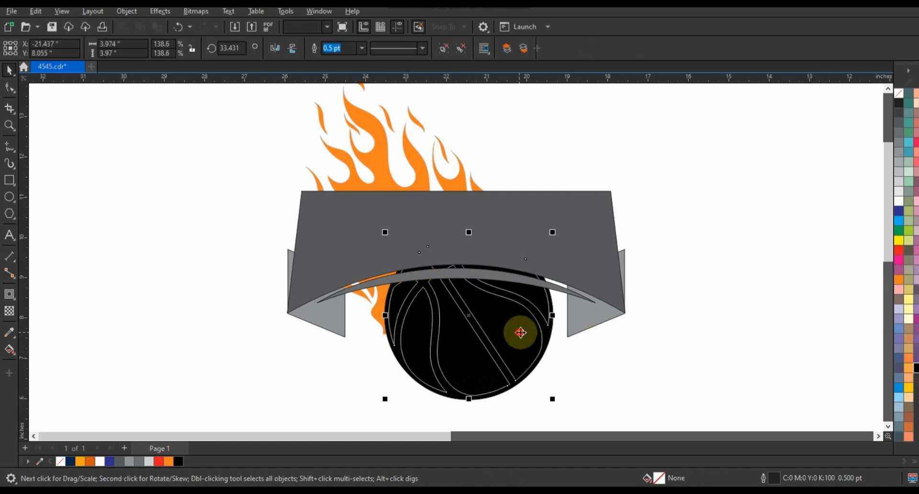
{"action": "left_click", "coordinate": [80, 461]}
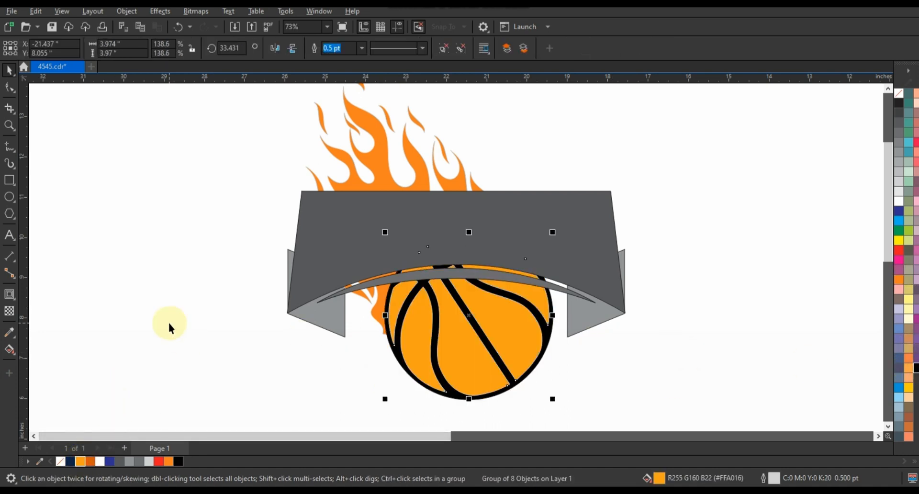
{"action": "left_click", "coordinate": [169, 323]}
- Remove the outlines from the basketball panels, backing circle and flames
{"action": "left_click", "coordinate": [413, 336]}
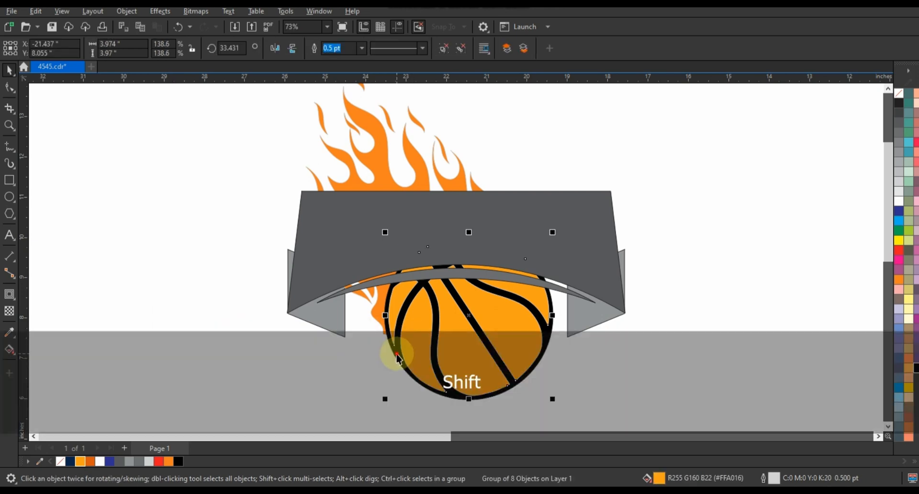
{"action": "left_click", "coordinate": [397, 353], "text": "shift"}
{"action": "left_click", "coordinate": [386, 180], "text": "shift"}
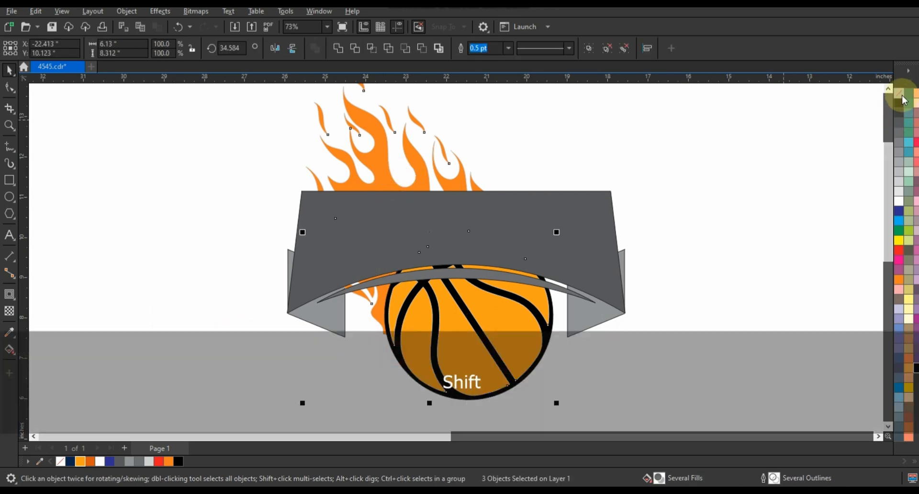
{"action": "right_click", "coordinate": [899, 98]}
{"action": "left_click", "coordinate": [766, 211]}
{"action": "left_click", "coordinate": [715, 268]}
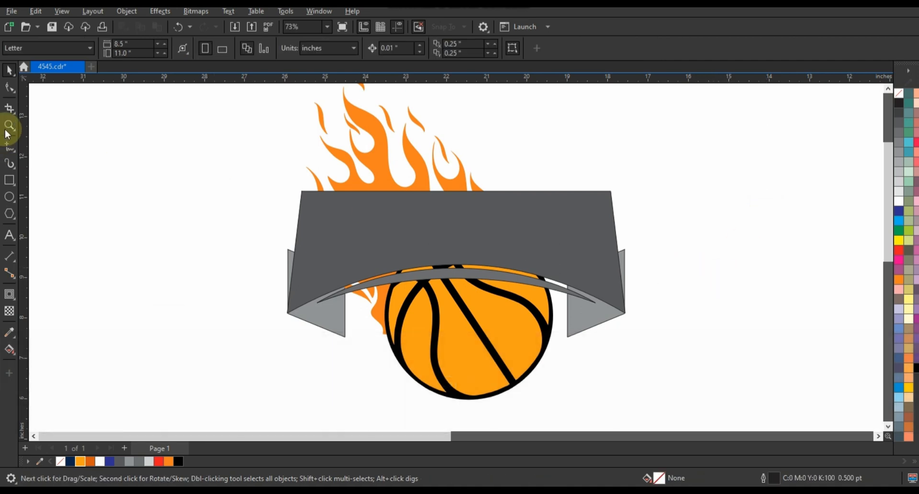
- Mirror the basketball panels vertically
{"action": "left_click", "coordinate": [503, 321]}
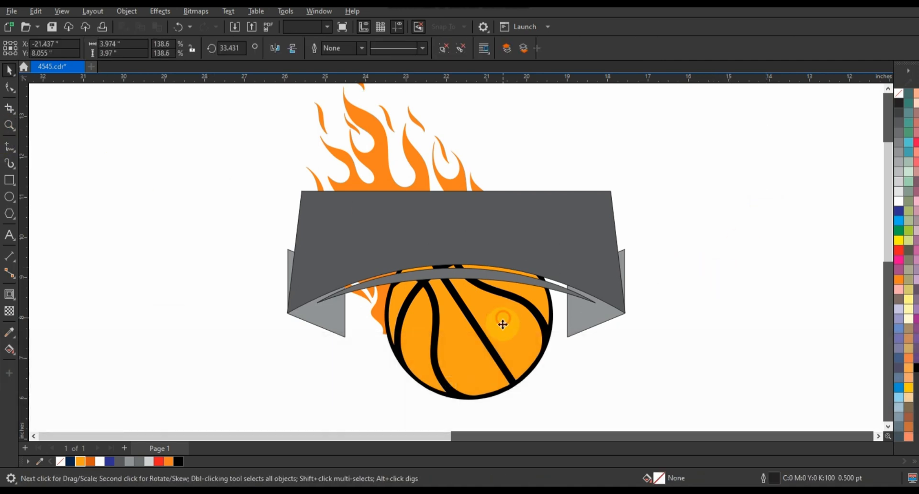
{"action": "left_click", "coordinate": [292, 49]}
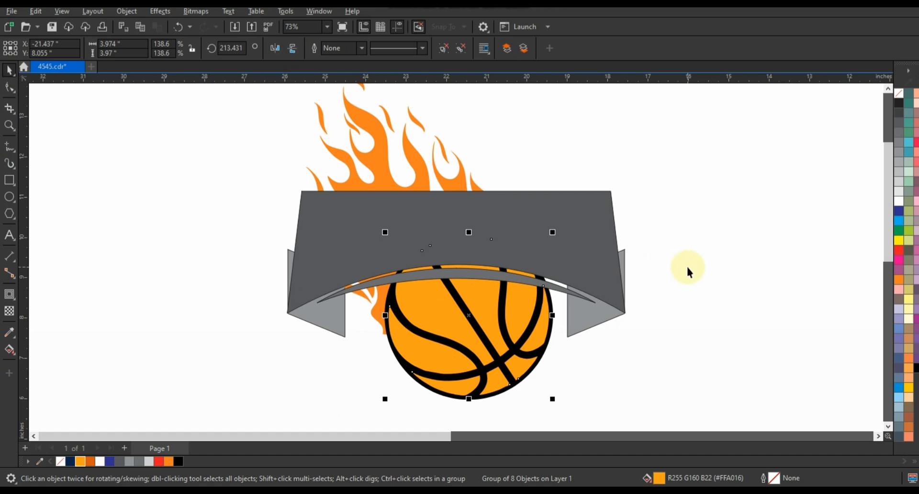
{"action": "key", "text": "Escape"}
- Add an inside contour with an offset of about 0.139 inch to the flames
{"action": "scroll", "coordinate": [547, 314], "scroll_direction": "down", "scroll_amount": 2}
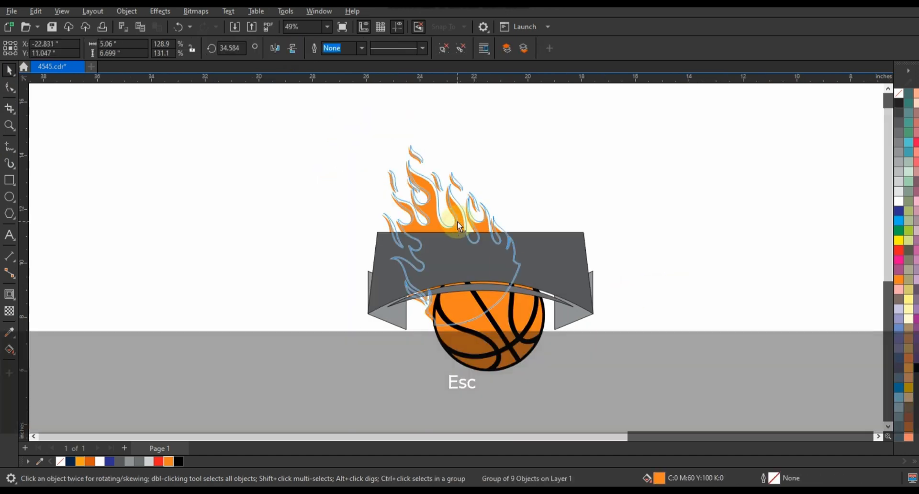
{"action": "left_click", "coordinate": [457, 221]}
{"action": "left_click", "coordinate": [11, 297]}
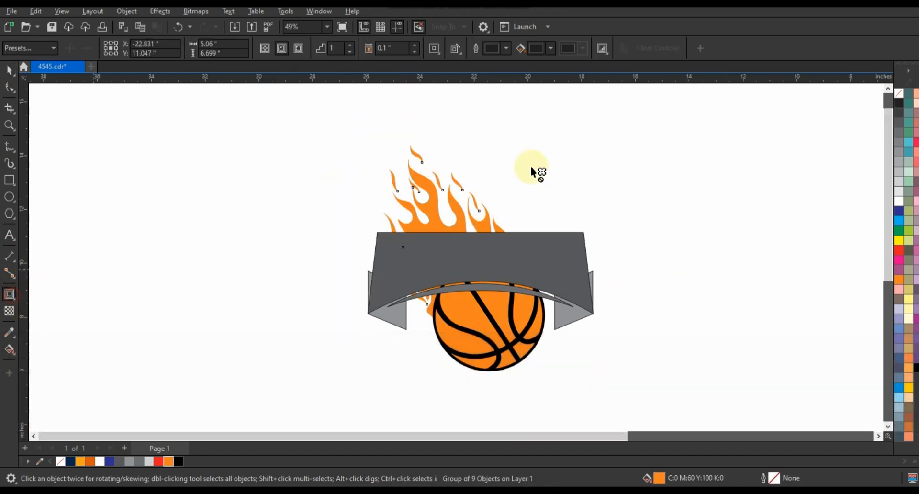
{"action": "left_click_drag", "start_coordinate": [461, 171], "coordinate": [479, 150]}
- Break the flame contour apart and fill the inner flame shape with orange tinted slightly with red
{"action": "left_click", "coordinate": [9, 70]}
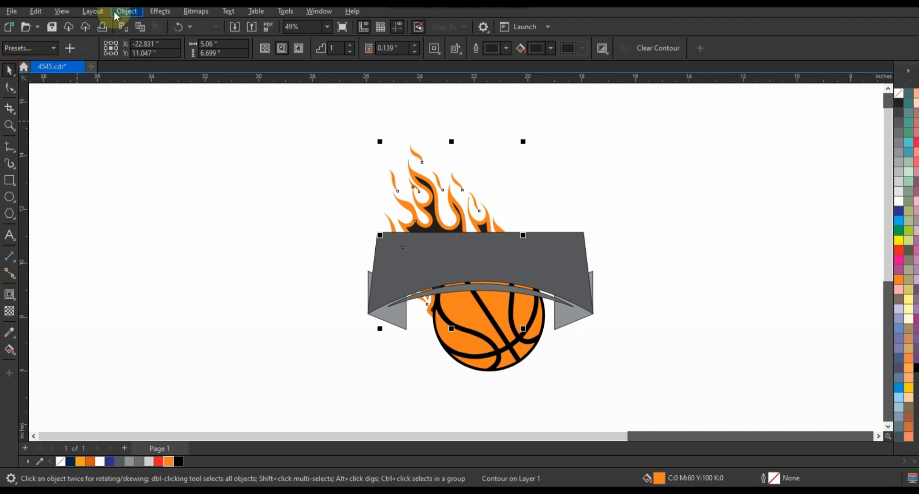
{"action": "left_click", "coordinate": [127, 11]}
{"action": "left_click", "coordinate": [172, 278]}
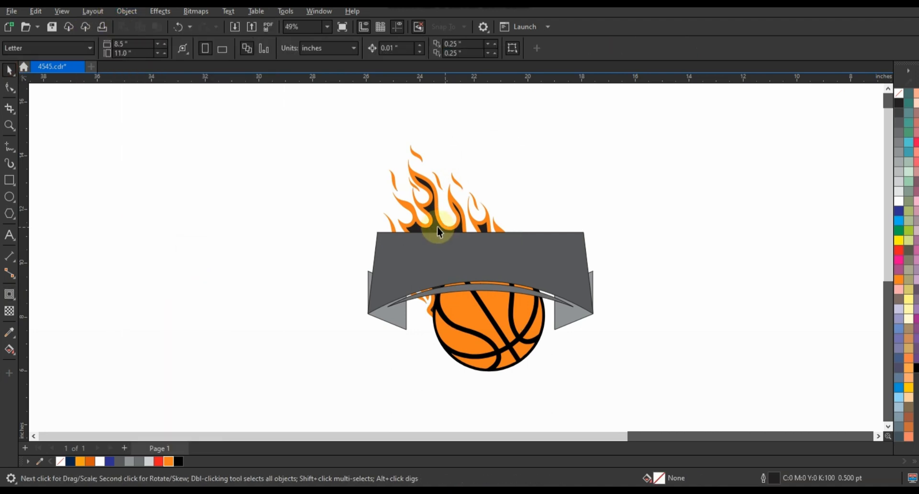
{"action": "left_click", "coordinate": [901, 282]}
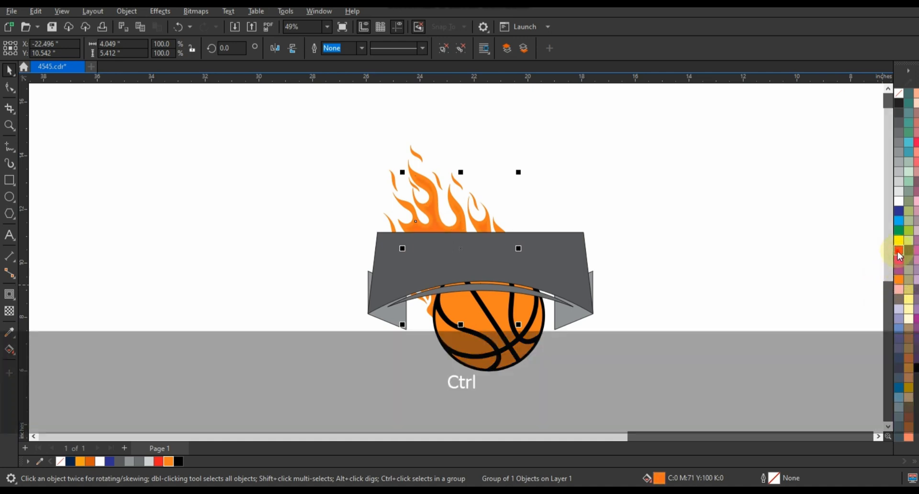
{"action": "left_click", "coordinate": [616, 214]}
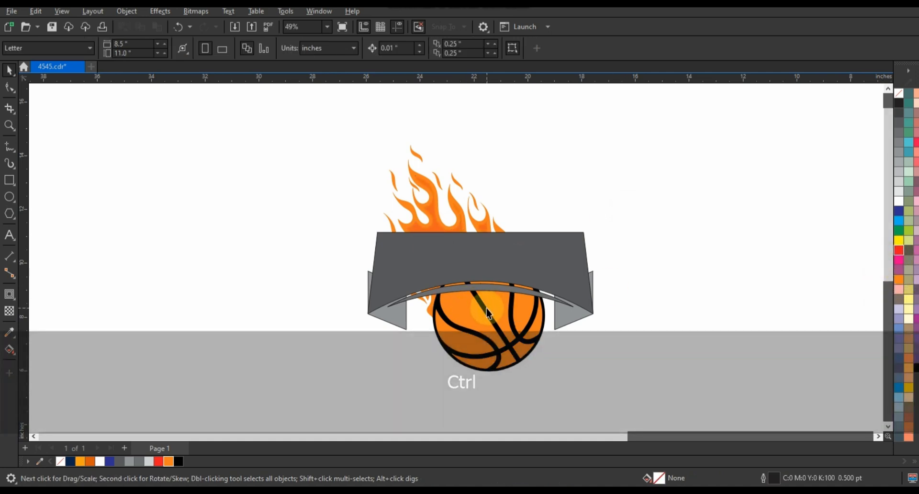
- Add an inside contour of about 0.117 inch to the basketball panels and break it apart
{"action": "left_click", "coordinate": [486, 308], "text": "ctrl"}
{"action": "left_click", "coordinate": [9, 294]}
{"action": "left_click_drag", "start_coordinate": [543, 320], "coordinate": [539, 305]}
{"action": "left_click", "coordinate": [9, 70]}
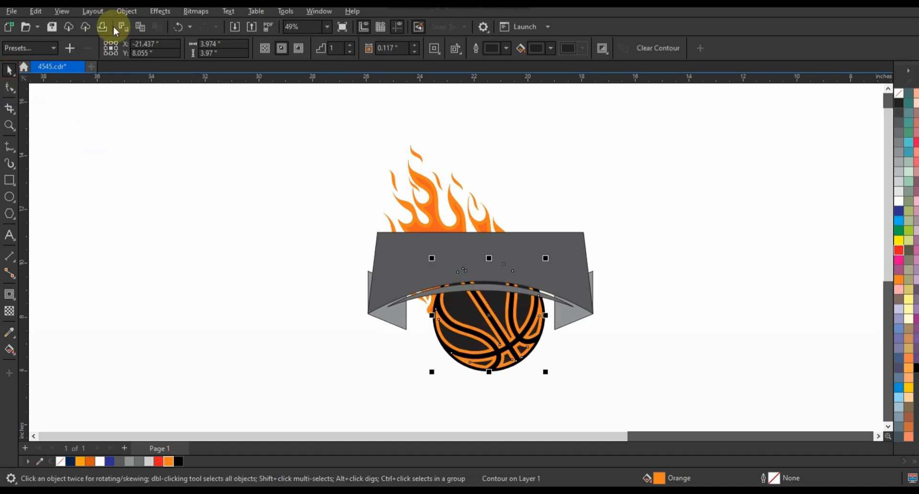
{"action": "left_click", "coordinate": [125, 11]}
{"action": "left_click", "coordinate": [156, 277]}
{"action": "left_click", "coordinate": [150, 262]}
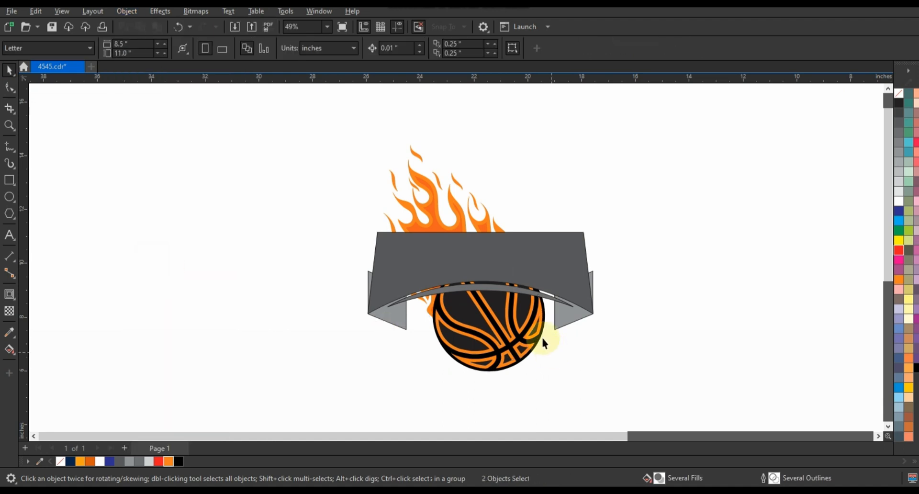
- Tint the outer basketball panels slightly with red and fill the inner contour shapes with orange
{"action": "left_click", "coordinate": [544, 317]}
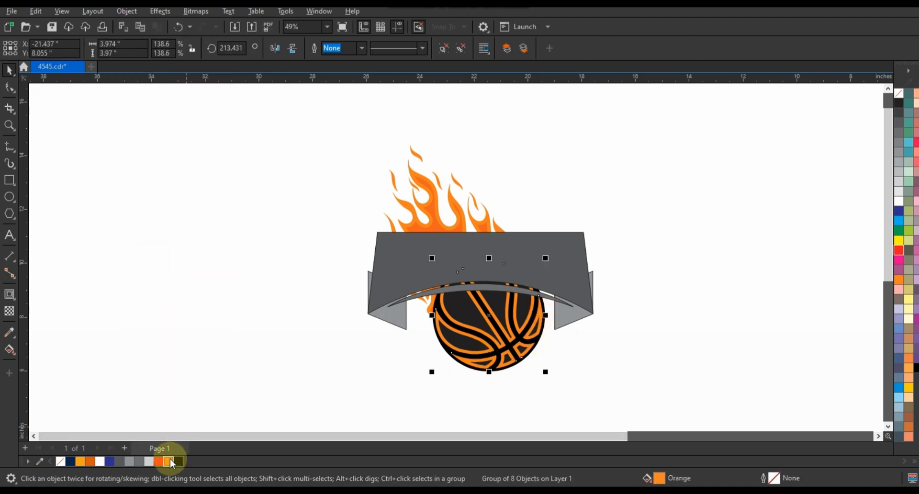
{"action": "left_click", "coordinate": [899, 252], "text": "ctrl"}
{"action": "left_click", "coordinate": [519, 311]}
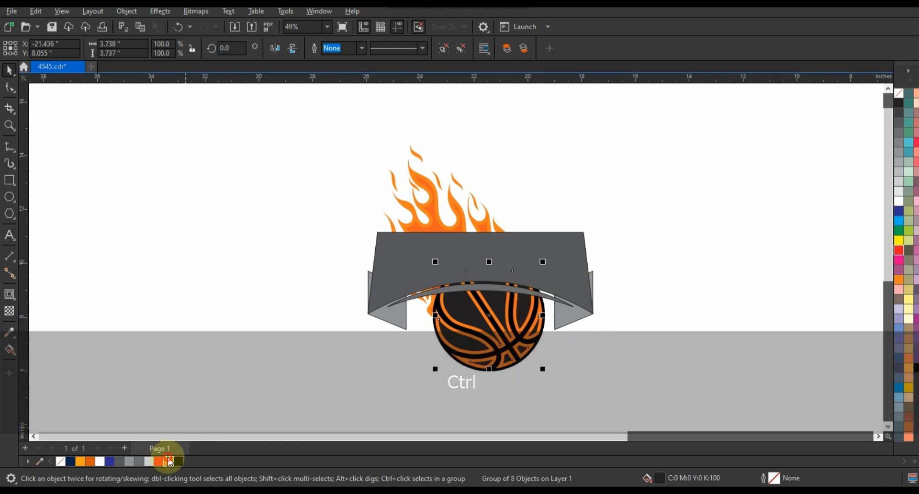
{"action": "left_click", "coordinate": [244, 349]}
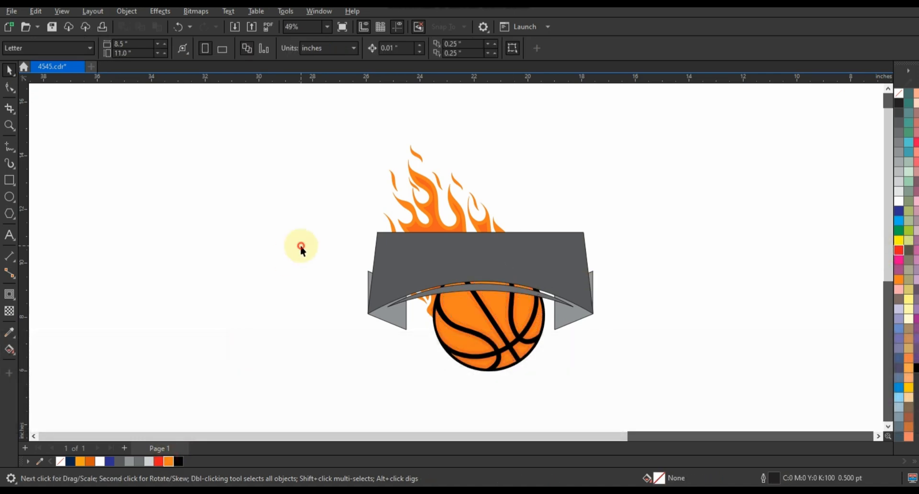
- Fill the main arched band of the ribbon with black
{"action": "left_click", "coordinate": [429, 274]}
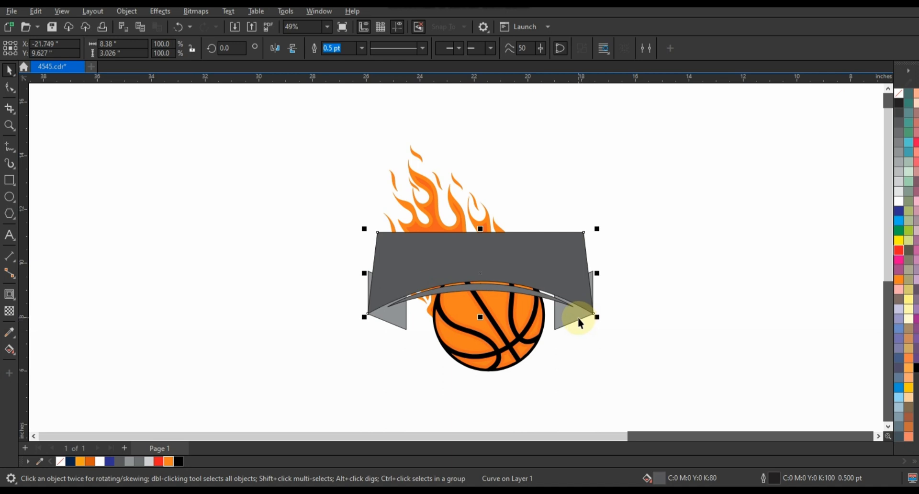
{"action": "left_click", "coordinate": [915, 367]}
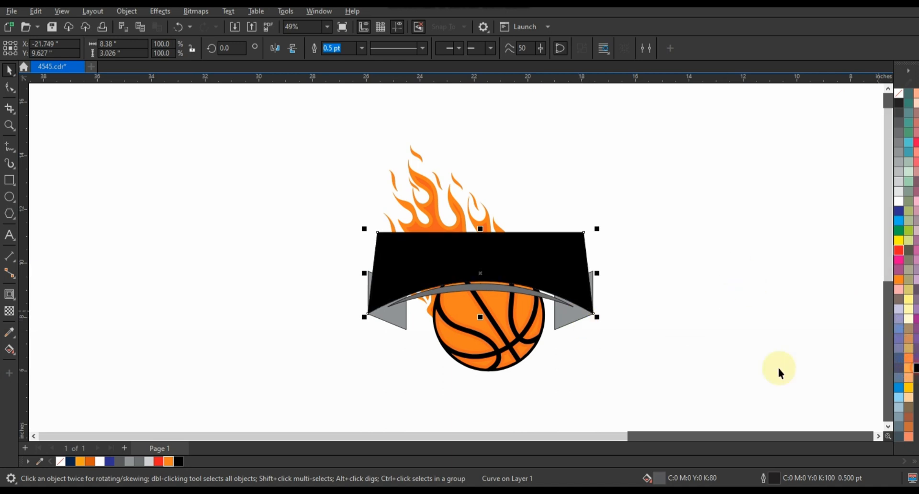
{"action": "left_click", "coordinate": [571, 327]}
{"action": "left_click", "coordinate": [655, 316]}
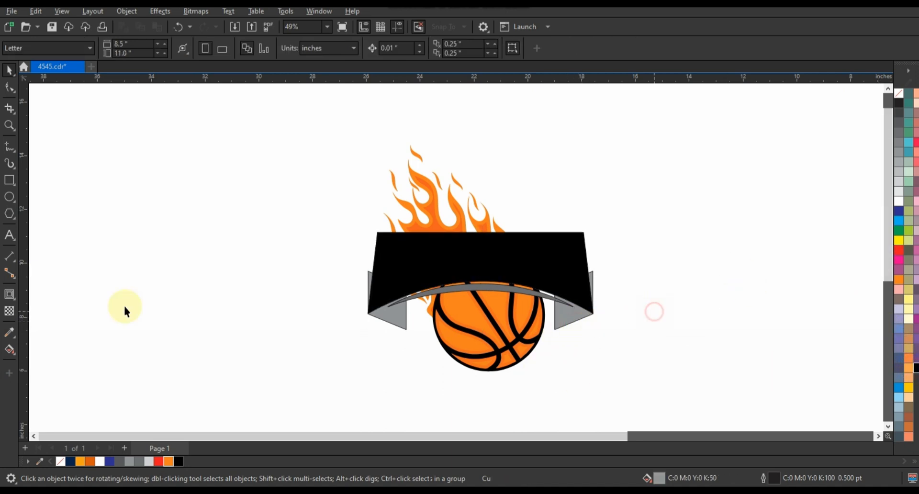
- Use Smart Fill to create separate shapes from the lower folded areas at both ends of the ribbon
{"action": "left_click", "coordinate": [11, 355]}
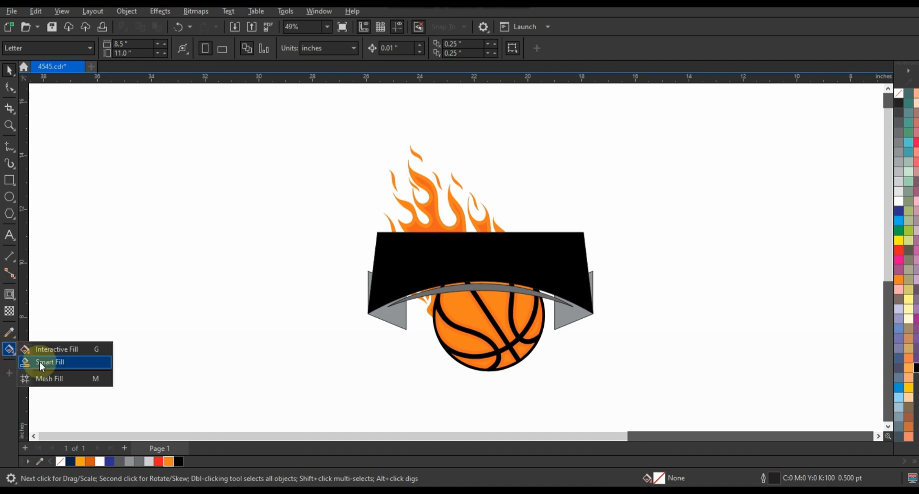
{"action": "left_click", "coordinate": [40, 361]}
{"action": "left_click", "coordinate": [403, 315]}
{"action": "left_click", "coordinate": [575, 317]}
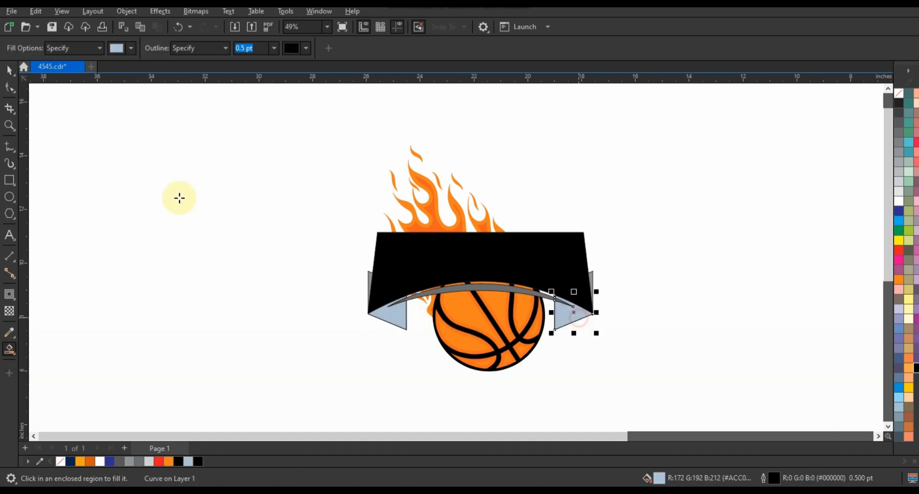
- Delete the original gray folded-end curve and fill the two new end shapes with black
{"action": "left_click", "coordinate": [170, 241]}
{"action": "left_click", "coordinate": [370, 278]}
{"action": "key", "text": "Delete"}
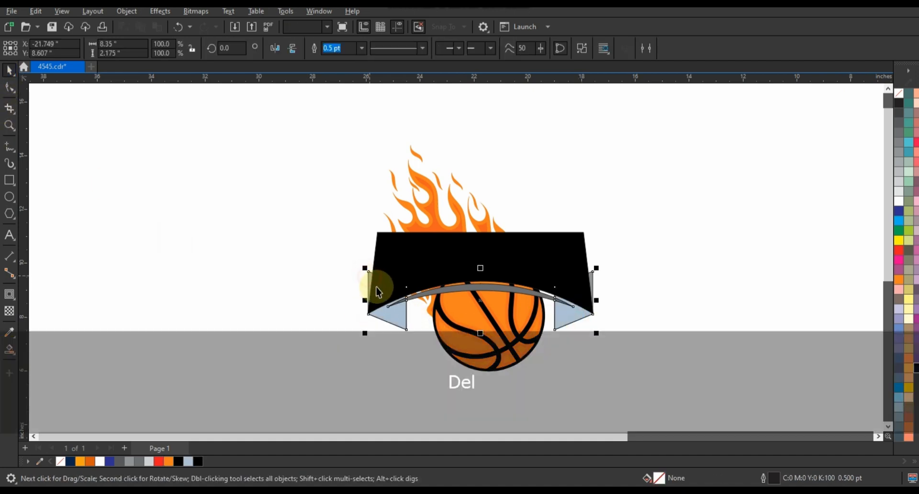
{"action": "left_click", "coordinate": [558, 306]}
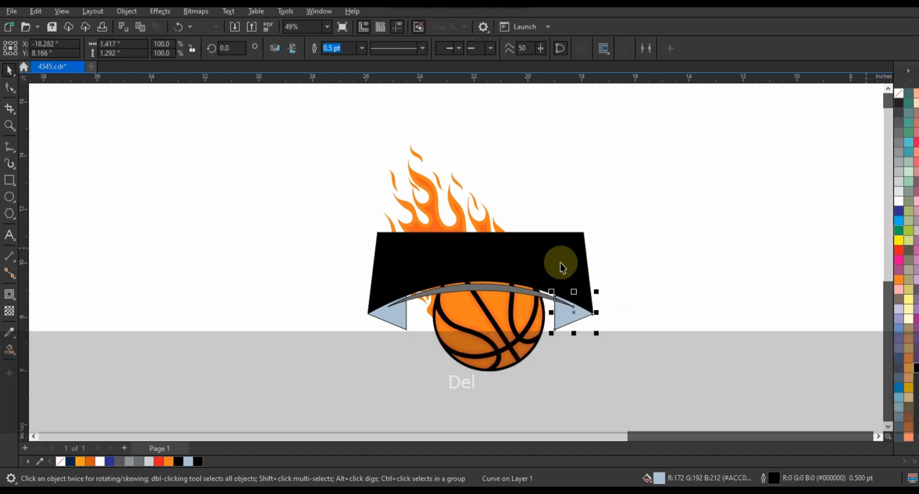
{"action": "left_click", "coordinate": [391, 320], "text": "shift"}
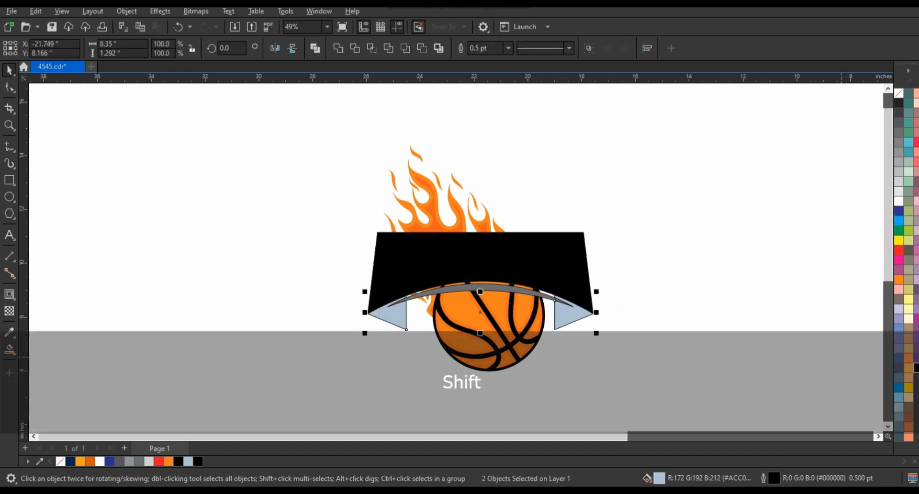
{"action": "left_click", "coordinate": [899, 103]}
- Fill the thin arched strip below the black band with white
{"action": "left_click", "coordinate": [472, 287]}
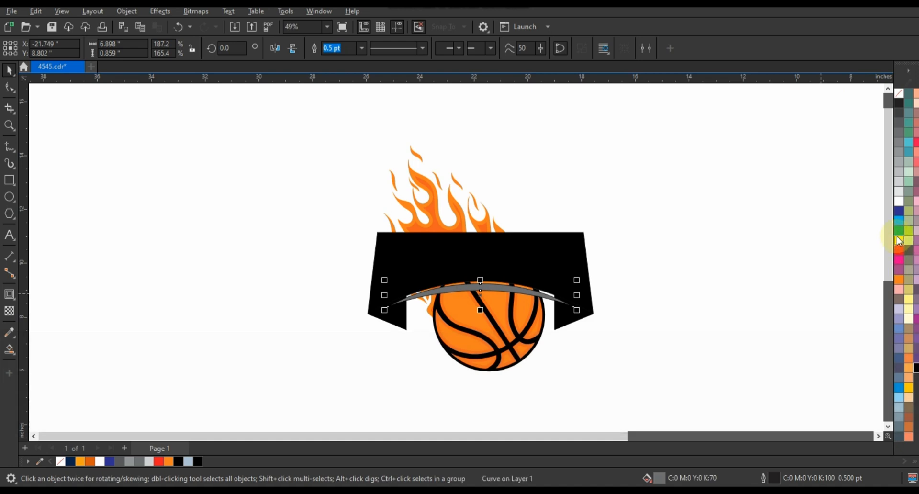
{"action": "left_click", "coordinate": [899, 202]}
{"action": "left_click", "coordinate": [194, 240]}
- Add the artistic text FIREBALLERS on the empty canvas beside the logo
{"action": "left_click", "coordinate": [9, 235]}
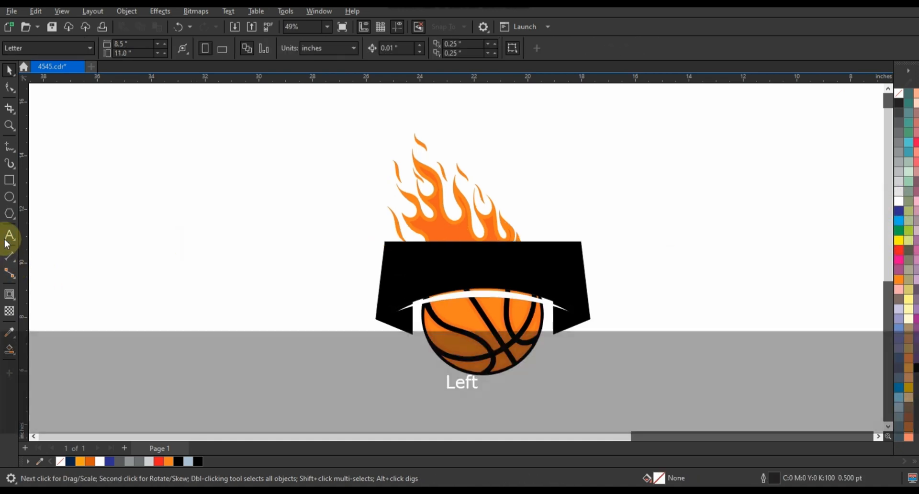
{"action": "left_click", "coordinate": [78, 245]}
{"action": "type", "text": "FIREBAL"}
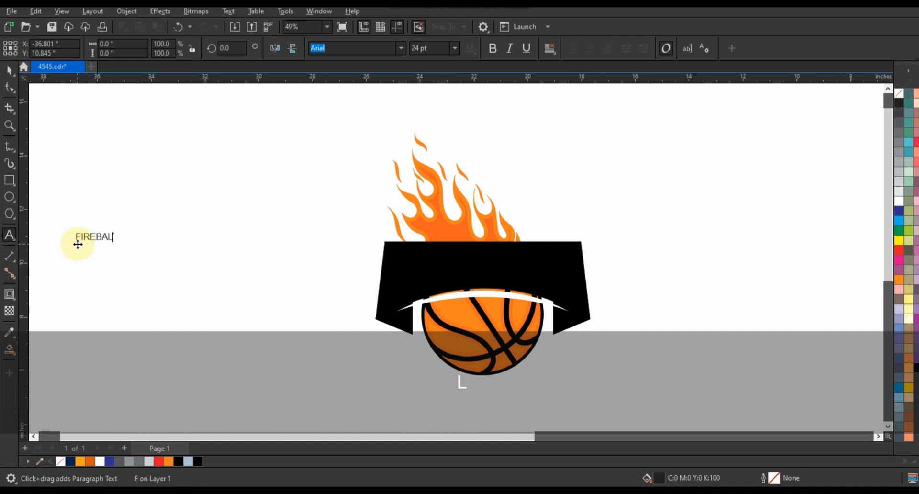
{"action": "type", "text": "LERS"}
{"action": "left_click", "coordinate": [10, 70]}
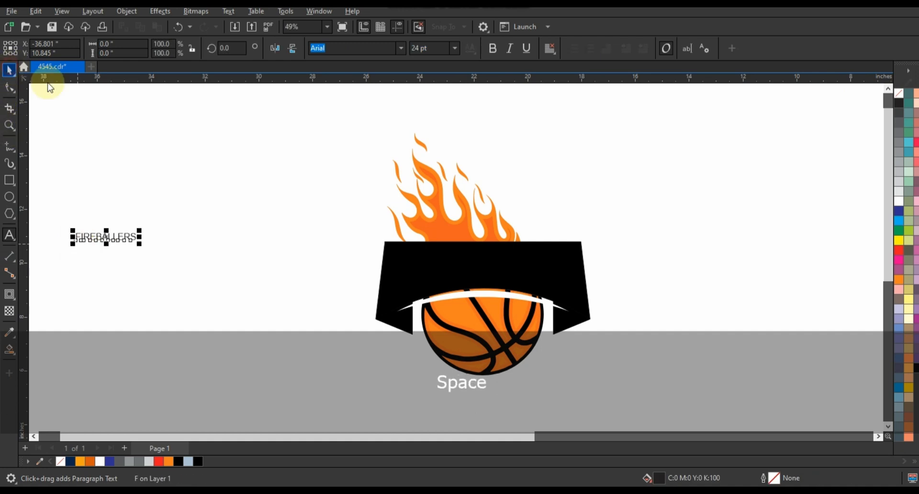
- Set the FIREBALLERS text in the American Captain font and enlarge it to about 87 pt
{"action": "left_click", "coordinate": [401, 48]}
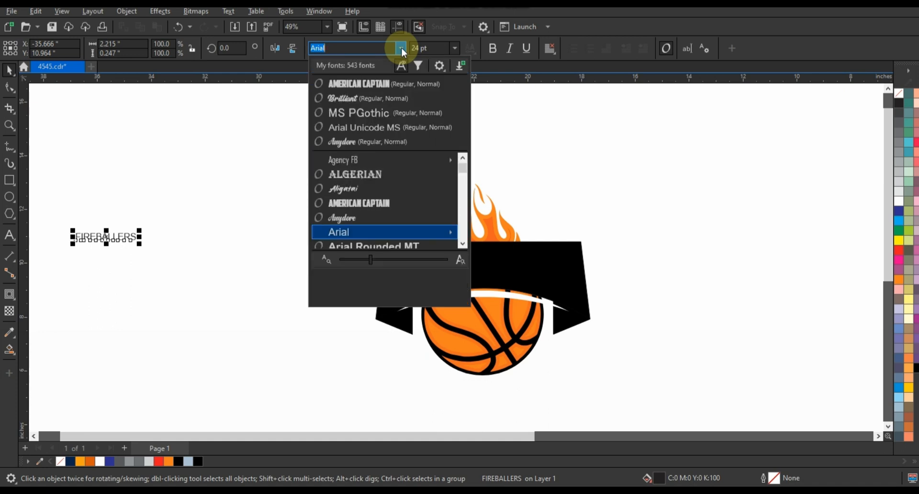
{"action": "left_click", "coordinate": [383, 85]}
{"action": "left_click_drag", "start_coordinate": [116, 243], "coordinate": [211, 280]}
- Place the FIREBALLERS text on the black band in white and scale it to about 6.9 inches wide
{"action": "left_click_drag", "start_coordinate": [503, 296], "coordinate": [476, 269]}
{"action": "left_click", "coordinate": [898, 203]}
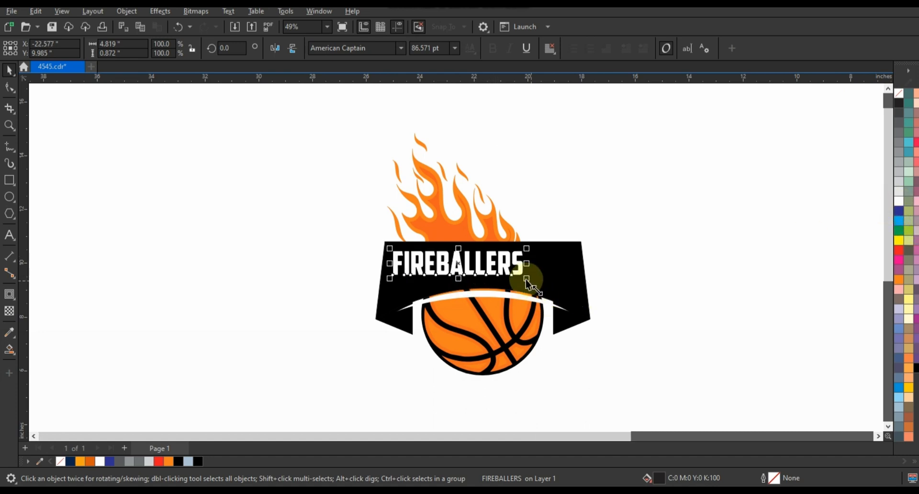
{"action": "left_click_drag", "start_coordinate": [526, 281], "coordinate": [579, 289]}
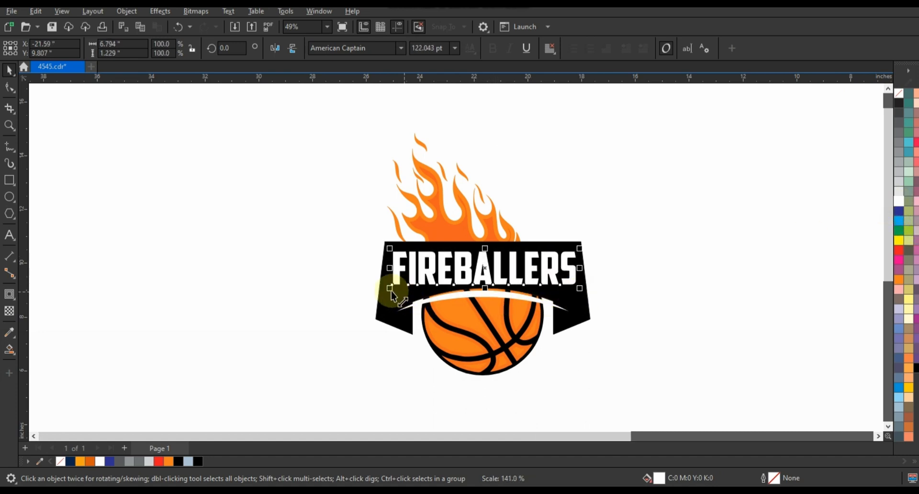
{"action": "left_click_drag", "start_coordinate": [388, 295], "coordinate": [386, 292]}
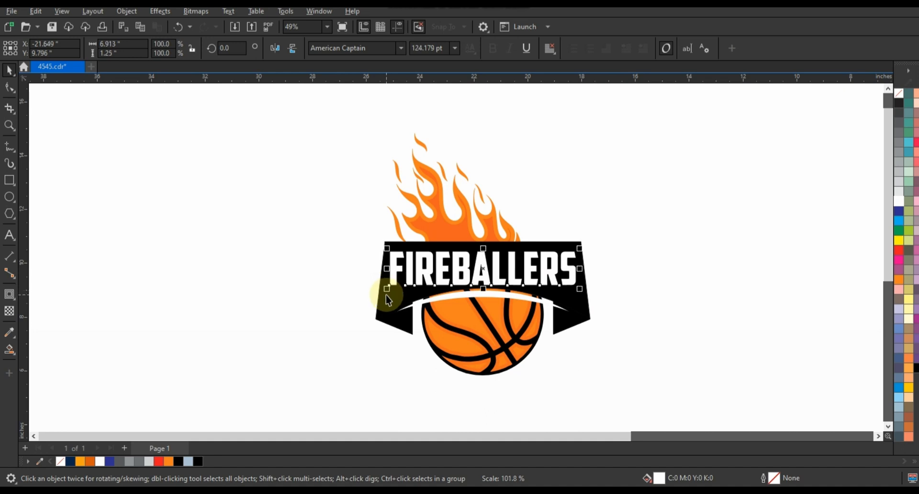
- Convert the FIREBALLERS text to curves and center it horizontally on the black band
{"action": "key", "text": "ctrl+q"}
{"action": "left_click", "coordinate": [464, 246], "text": "shift"}
{"action": "key", "text": "c"}
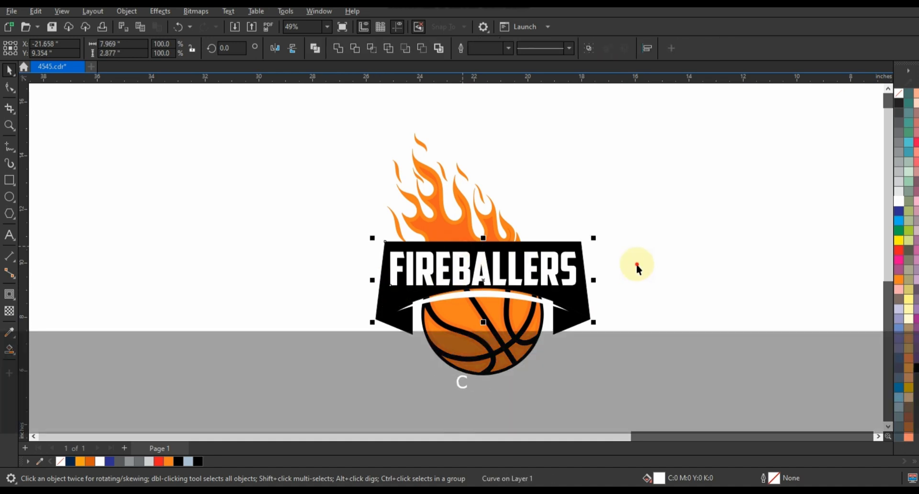
{"action": "left_click", "coordinate": [638, 266]}
- Apply an envelope to the FIREBALLERS lettering, keep only its four corner nodes and make its edges straight lines
{"action": "left_click", "coordinate": [518, 282]}
{"action": "left_click", "coordinate": [518, 287]}
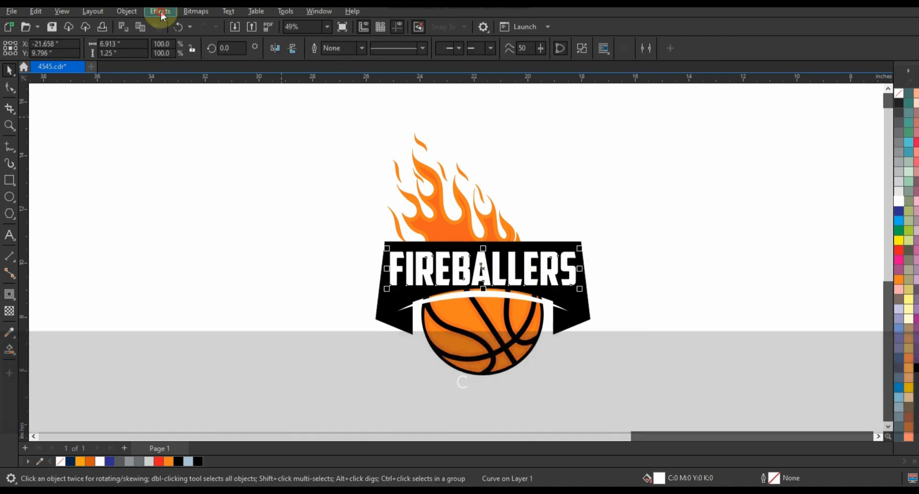
{"action": "left_click", "coordinate": [160, 10]}
{"action": "mouse_move", "coordinate": [136, 11]}
{"action": "left_click", "coordinate": [339, 155]}
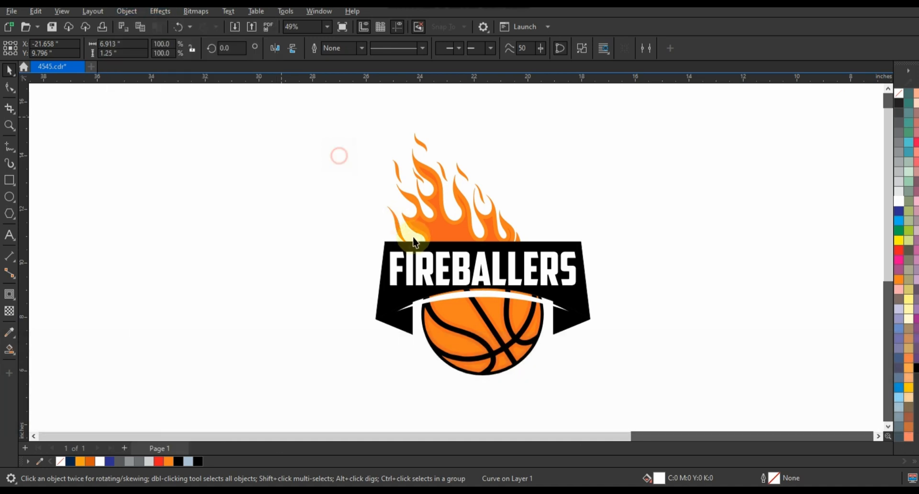
{"action": "left_click", "coordinate": [13, 295]}
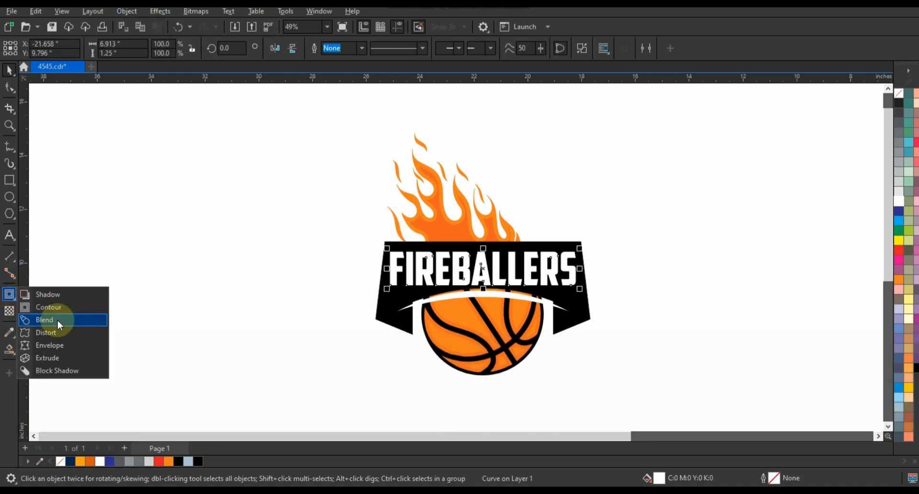
{"action": "left_click", "coordinate": [50, 345]}
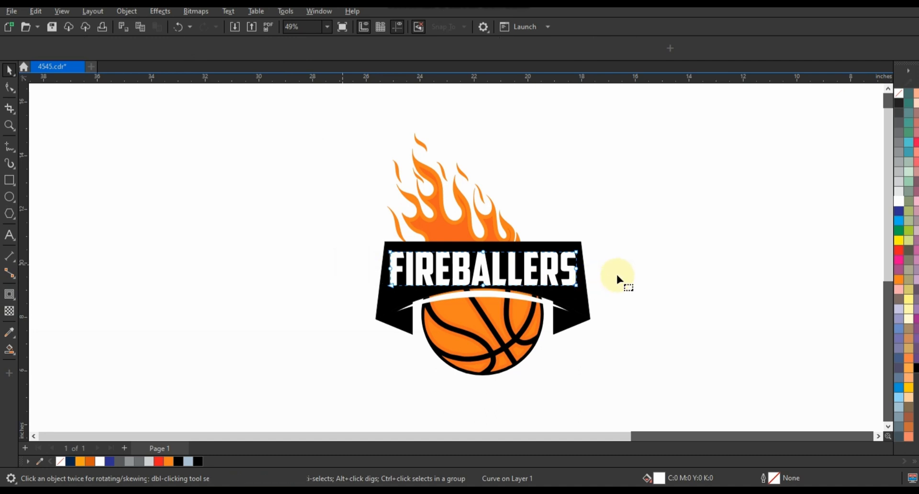
{"action": "key", "text": "Delete"}
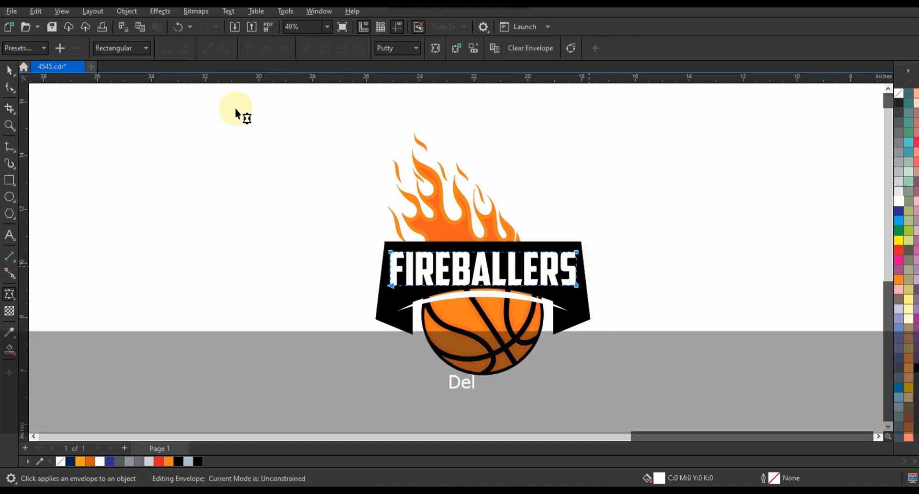
{"action": "left_click", "coordinate": [213, 48]}
{"action": "key", "text": "Escape"}
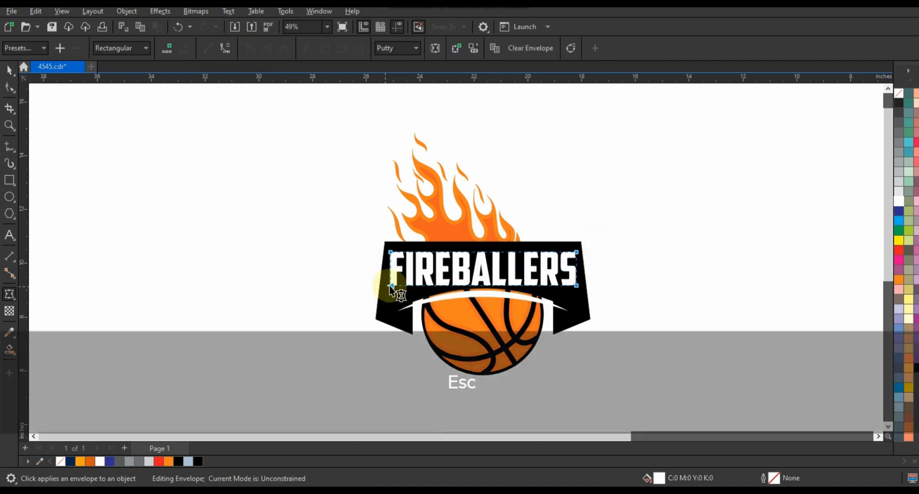
- Stretch the two bottom corners of the lettering's envelope down and outward to match the band's slanted sides
{"action": "left_click", "coordinate": [367, 281]}
{"action": "left_click_drag", "start_coordinate": [576, 287], "coordinate": [584, 316]}
{"action": "key", "text": "Escape"}
- Convert the envelope edges to curves and arch the bottom edge upward to follow the band, fine-tuning both bottom corners
{"action": "left_click_drag", "start_coordinate": [613, 246], "coordinate": [328, 352]}
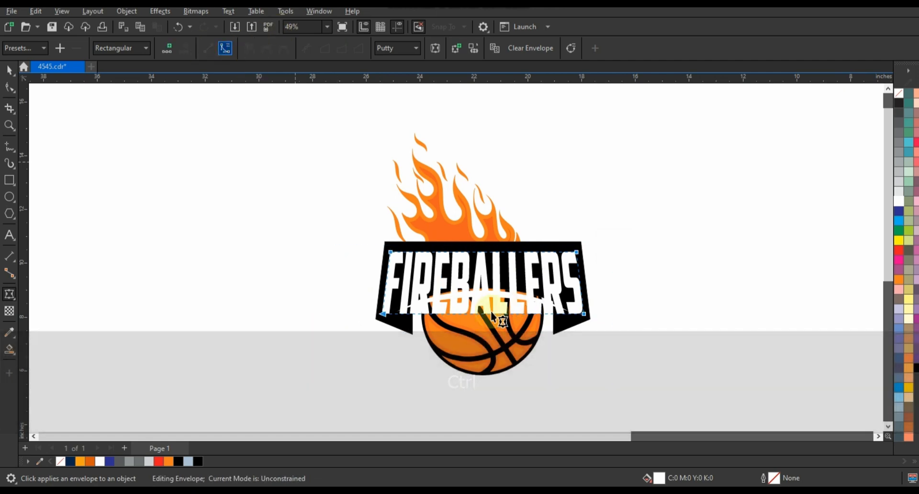
{"action": "left_click_drag", "start_coordinate": [484, 312], "coordinate": [479, 280]}
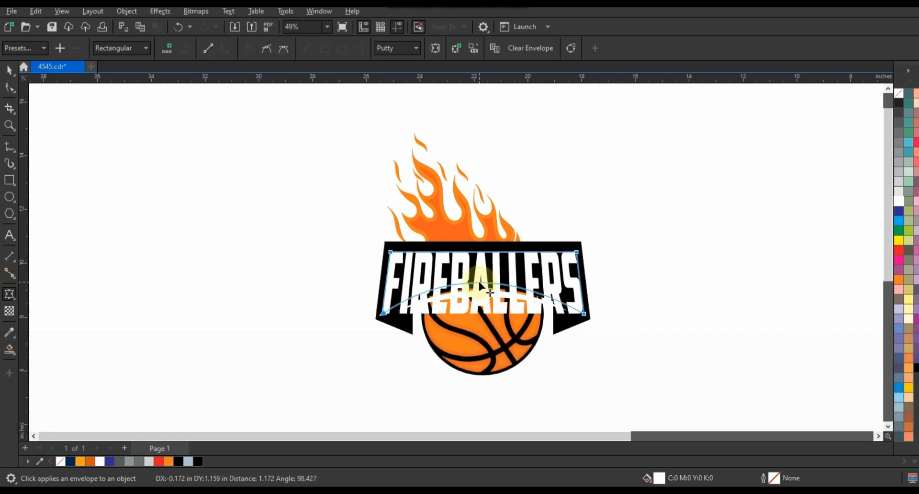
{"action": "left_click", "coordinate": [385, 318]}
{"action": "left_click_drag", "start_coordinate": [385, 317], "coordinate": [384, 314]}
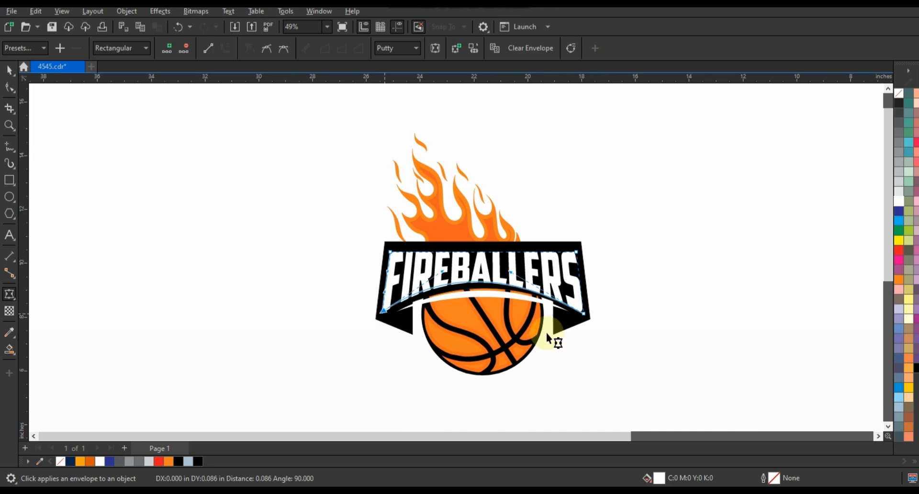
{"action": "left_click_drag", "start_coordinate": [583, 314], "coordinate": [584, 312]}
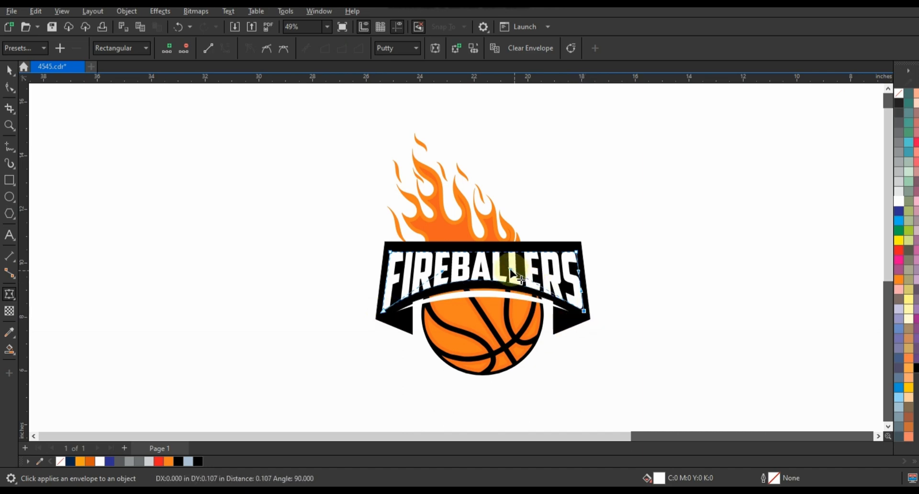
{"action": "left_click", "coordinate": [9, 70]}
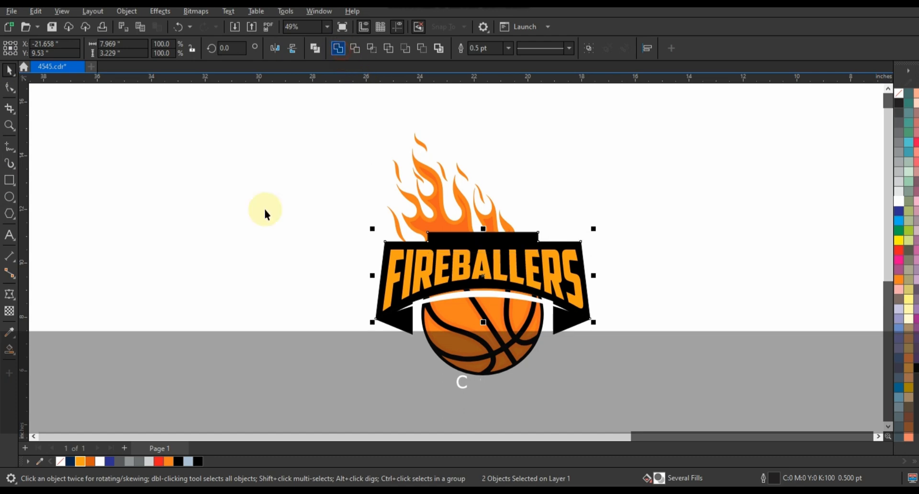
- Draw a wide ellipse about 11.9 by 4.3 inches over the basketball and the lower part of the lettering
{"action": "left_click", "coordinate": [265, 209]}
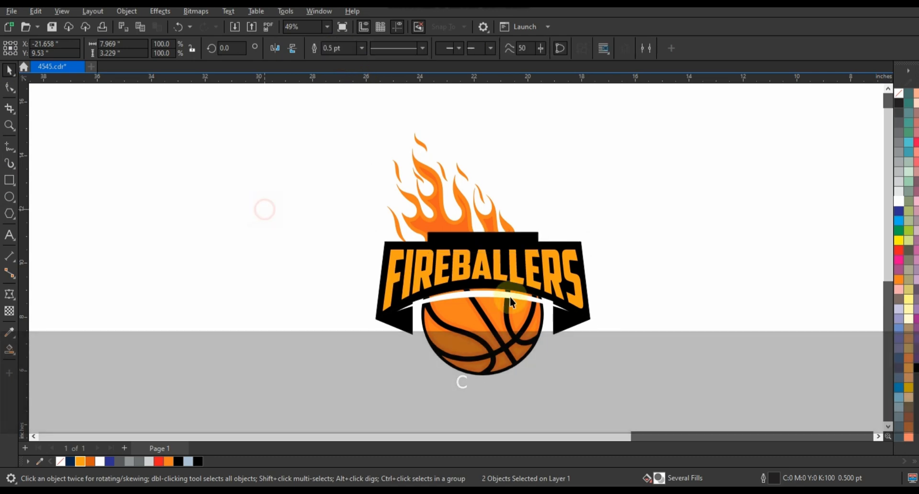
{"action": "left_click", "coordinate": [509, 297]}
{"action": "key", "text": "F7"}
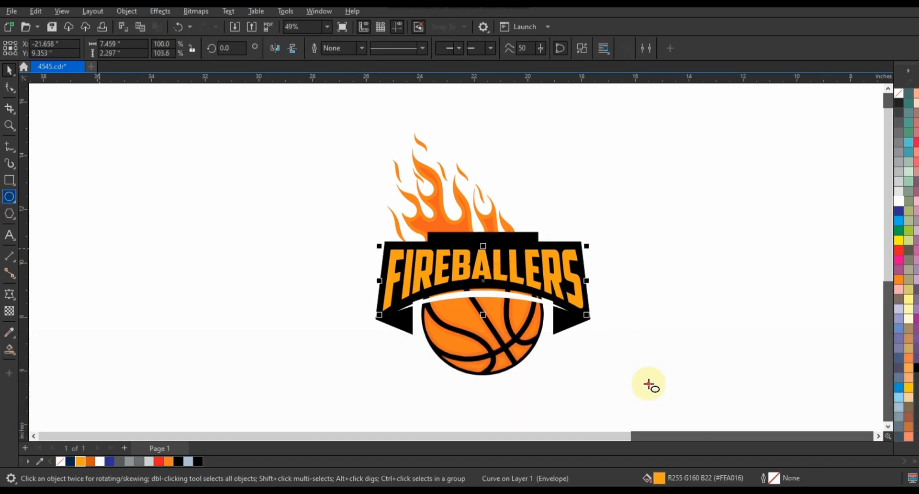
{"action": "left_click_drag", "start_coordinate": [649, 385], "coordinate": [324, 265]}
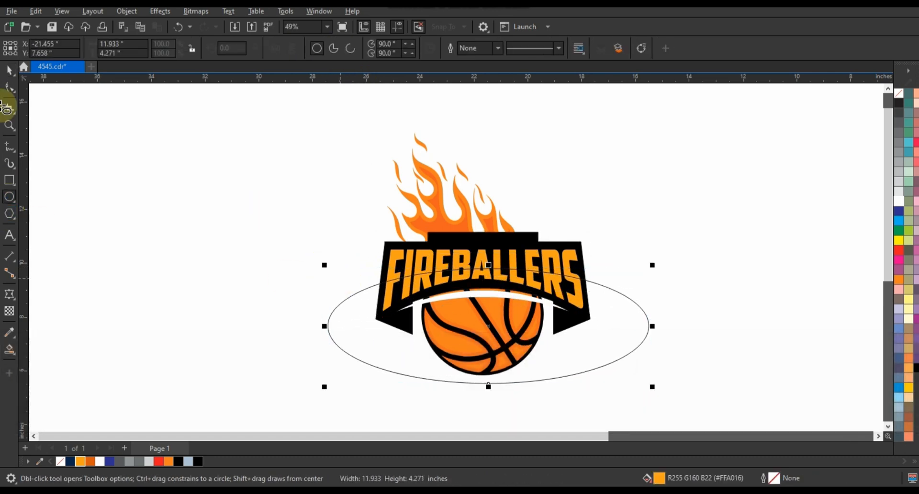
- Fill the ellipse with orange, remove its outline and place it inside the FIREBALLERS lettering as a PowerClip
{"action": "left_click", "coordinate": [9, 69]}
{"action": "left_click", "coordinate": [899, 279]}
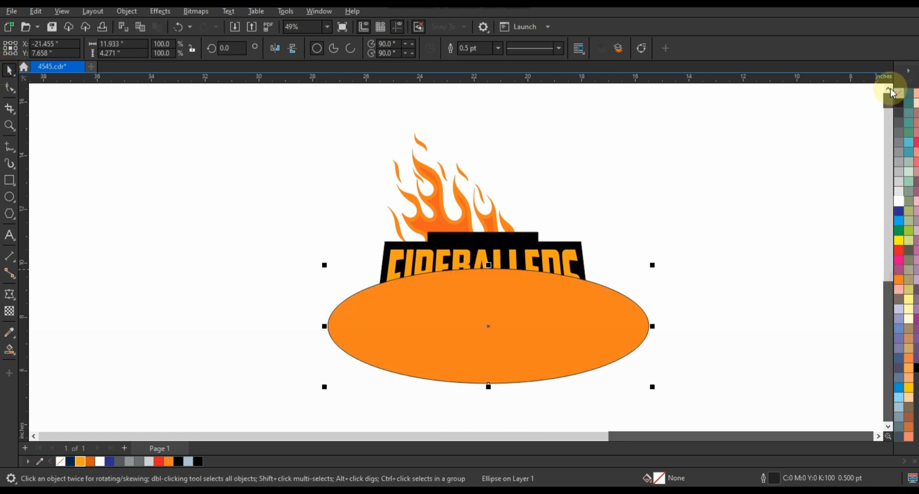
{"action": "right_click", "coordinate": [891, 93]}
{"action": "left_click", "coordinate": [527, 252]}
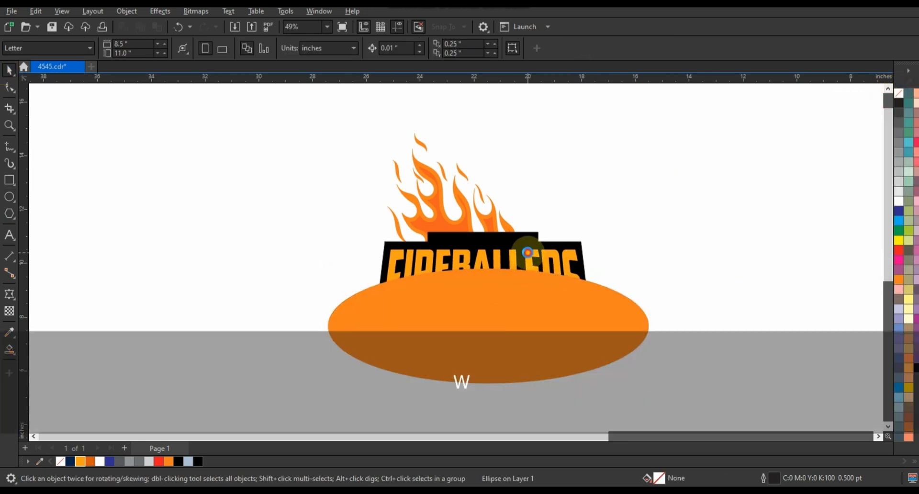
{"action": "key", "text": "Delete"}
- Add the artistic text YOUNG on the empty canvas beside the logo
{"action": "left_click", "coordinate": [10, 235]}
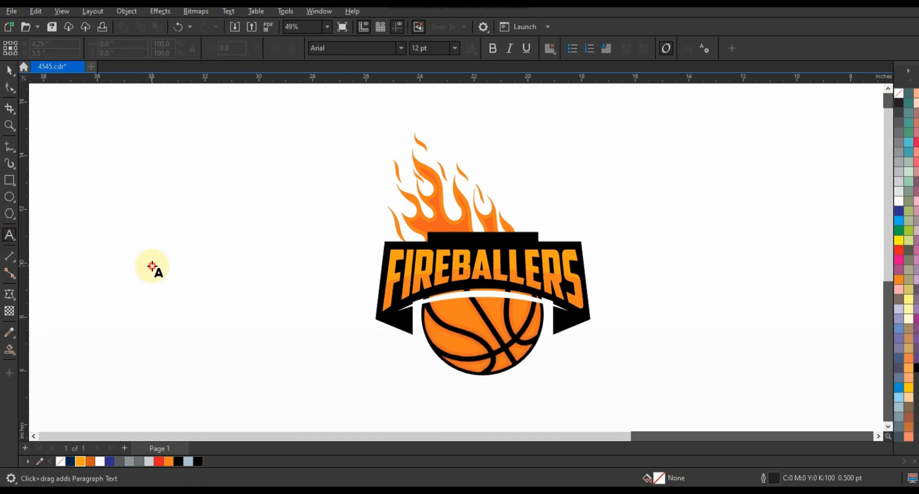
{"action": "left_click", "coordinate": [152, 266]}
{"action": "type", "text": "YOUNG"}
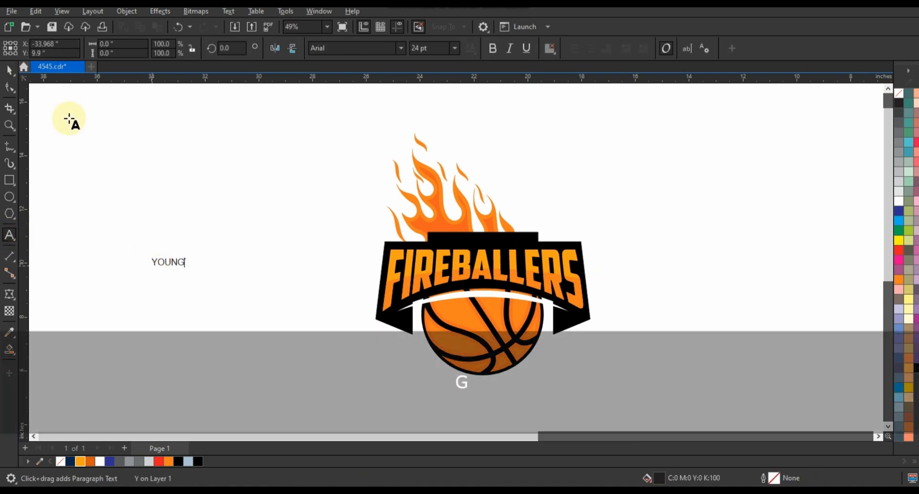
- Make the YOUNG text bold, place it on the small raised block atop the black banner and fill it with white
{"action": "left_click", "coordinate": [9, 70]}
{"action": "left_click", "coordinate": [493, 48]}
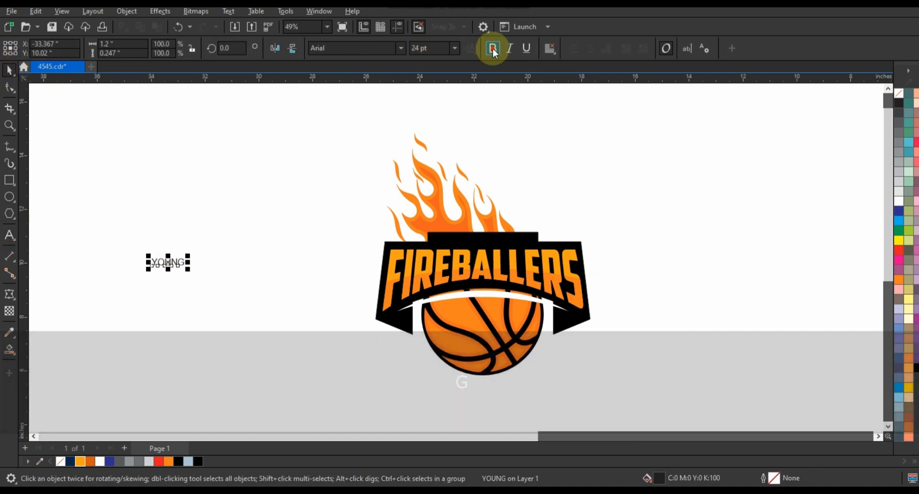
{"action": "left_click", "coordinate": [177, 263]}
{"action": "left_click_drag", "start_coordinate": [497, 261], "coordinate": [468, 241]}
{"action": "left_click", "coordinate": [899, 201]}
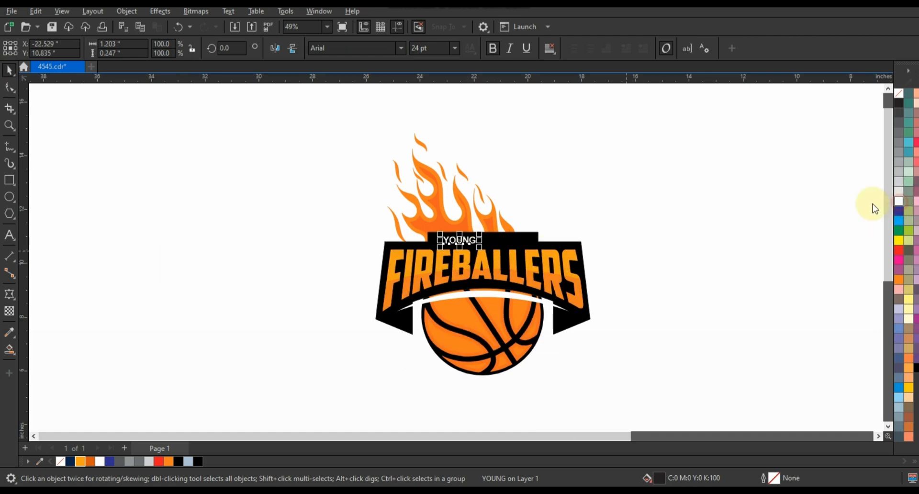
- Set the YOUNG text in American Captain, widen its letter spacing and enlarge it to 42.72 pt, centred on the raised block
{"action": "left_click", "coordinate": [401, 48]}
{"action": "left_click", "coordinate": [389, 84]}
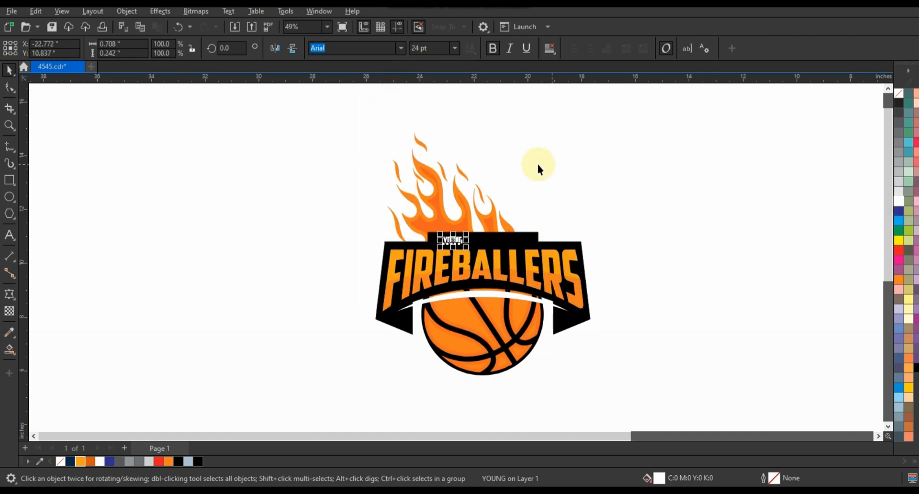
{"action": "left_click", "coordinate": [9, 87]}
{"action": "left_click_drag", "start_coordinate": [469, 248], "coordinate": [519, 262]}
{"action": "left_click", "coordinate": [10, 70]}
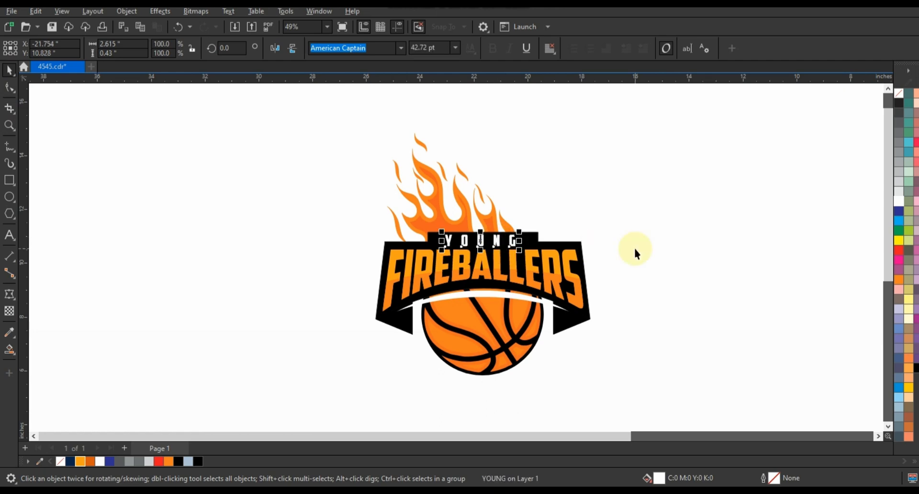
{"action": "left_click", "coordinate": [649, 199]}
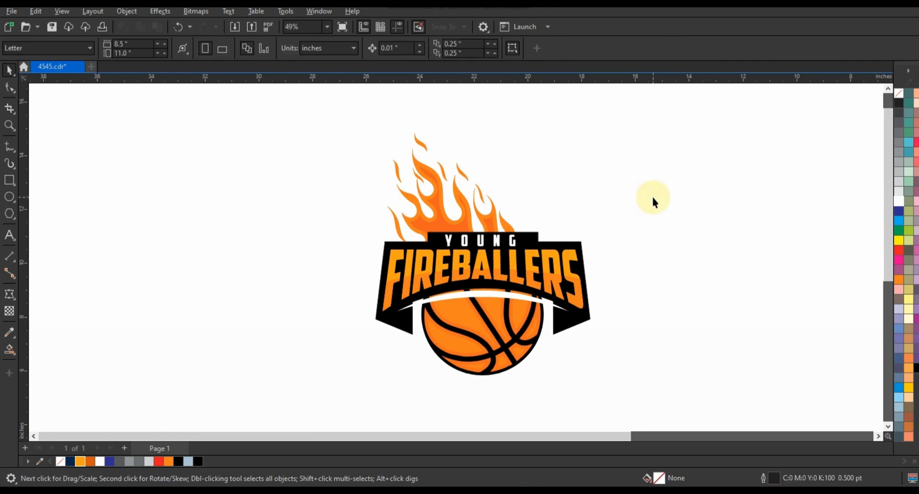
{"action": "key", "text": "F3"}
{"action": "left_click_drag", "start_coordinate": [359, 130], "coordinate": [642, 334]}
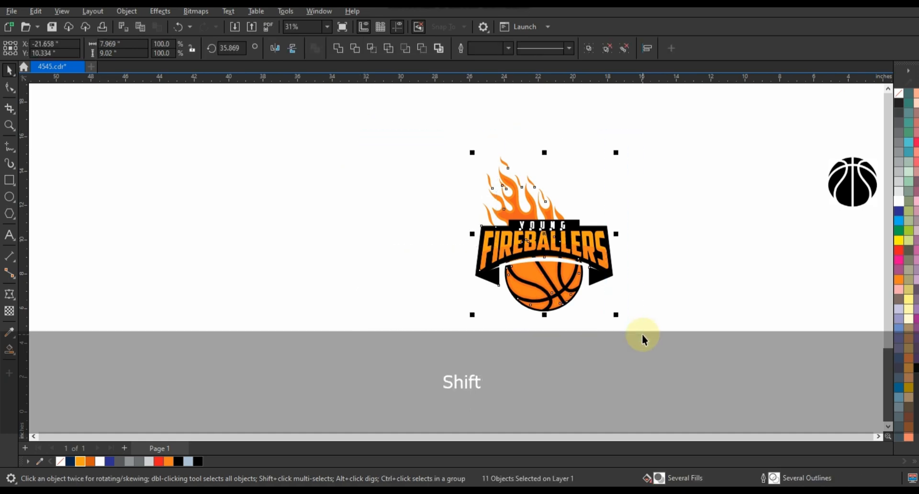
{"action": "key", "text": "shift+F3"}
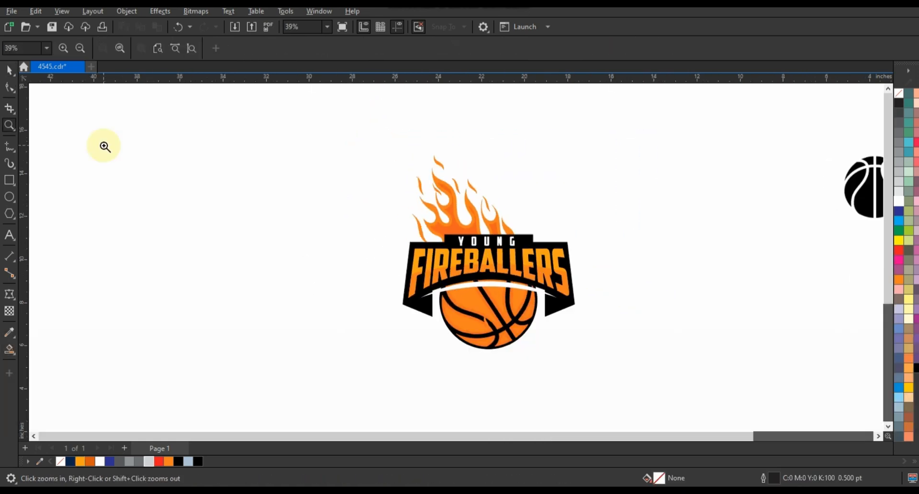
{"action": "left_click", "coordinate": [9, 70]}
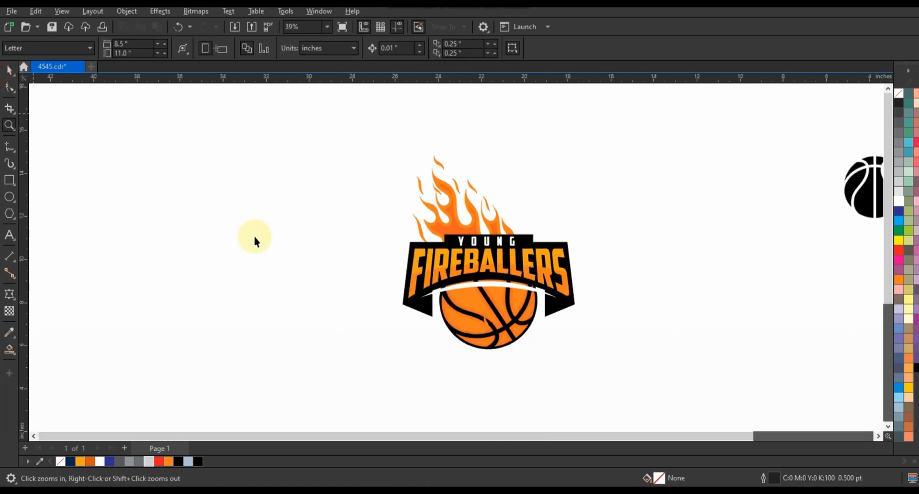